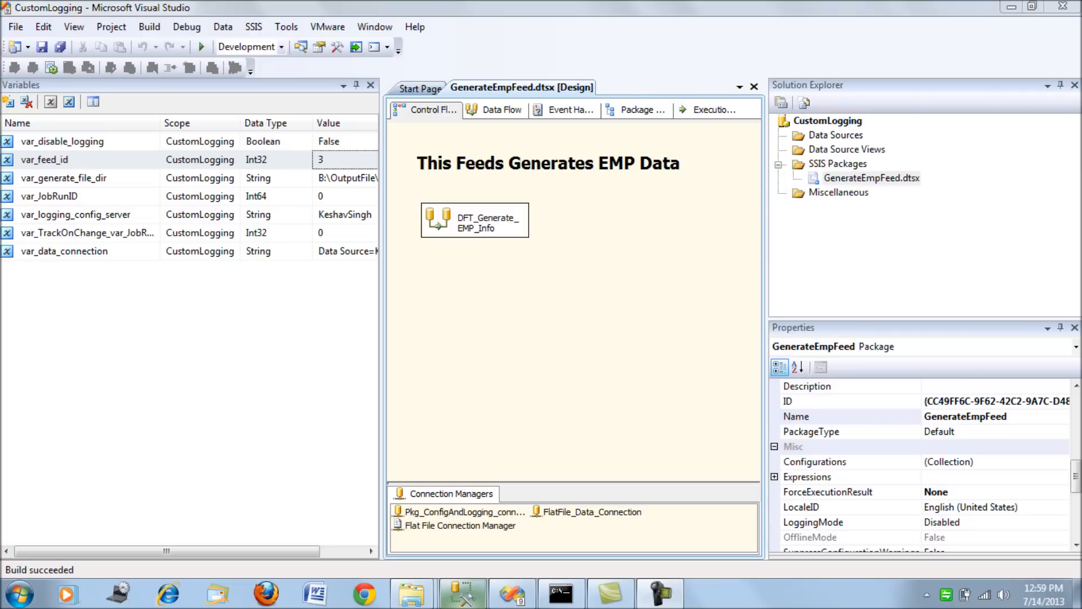
Switch to SQL Server Management Studio and run only the emp select statement in the DEV query.
click(462, 593)
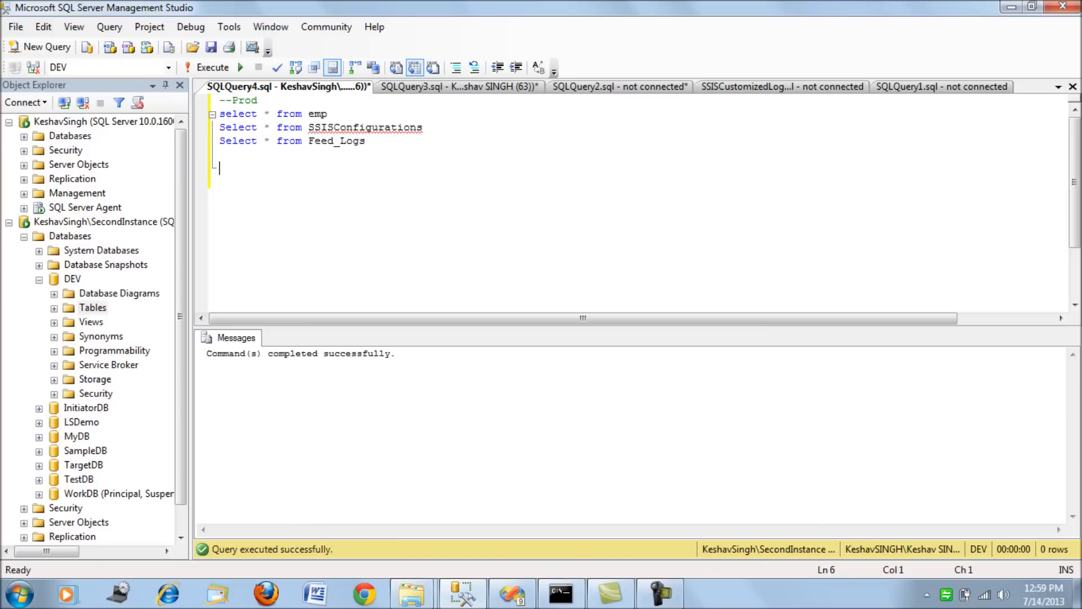
click(451, 87)
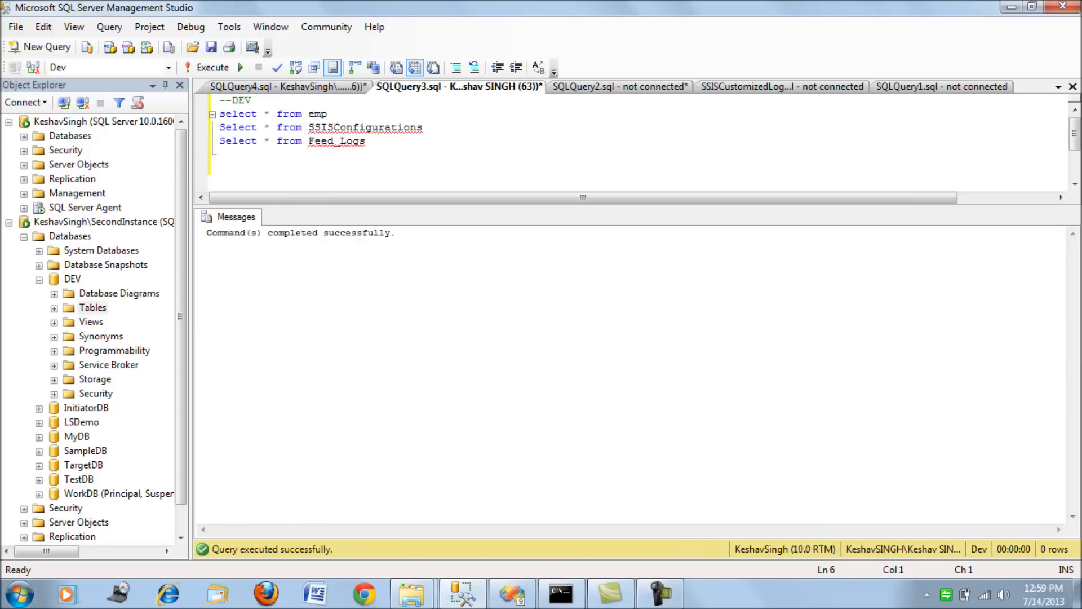
key(shift+Home)
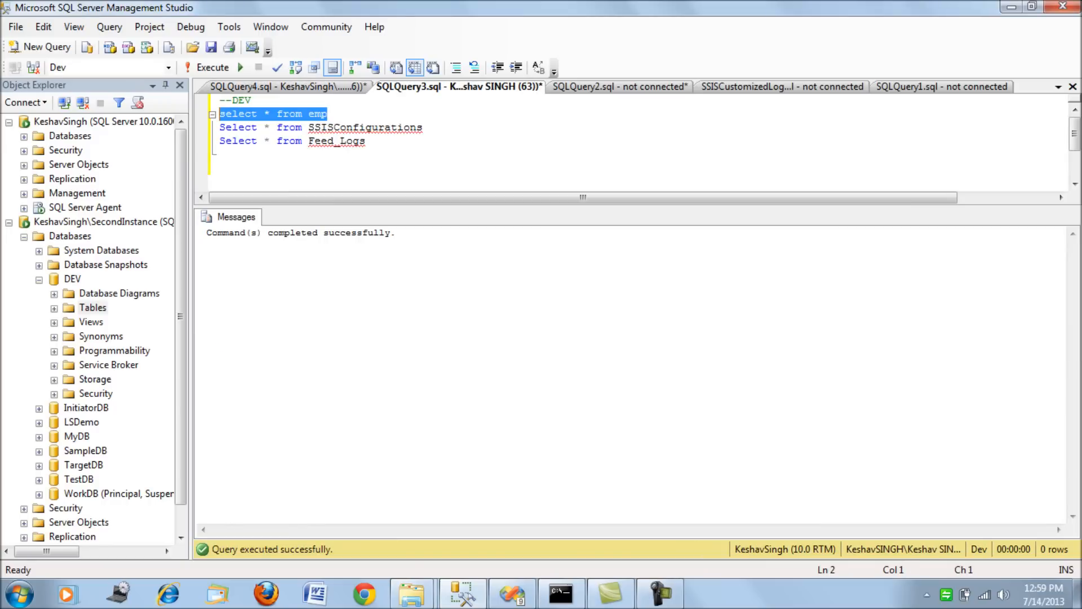
key(F5)
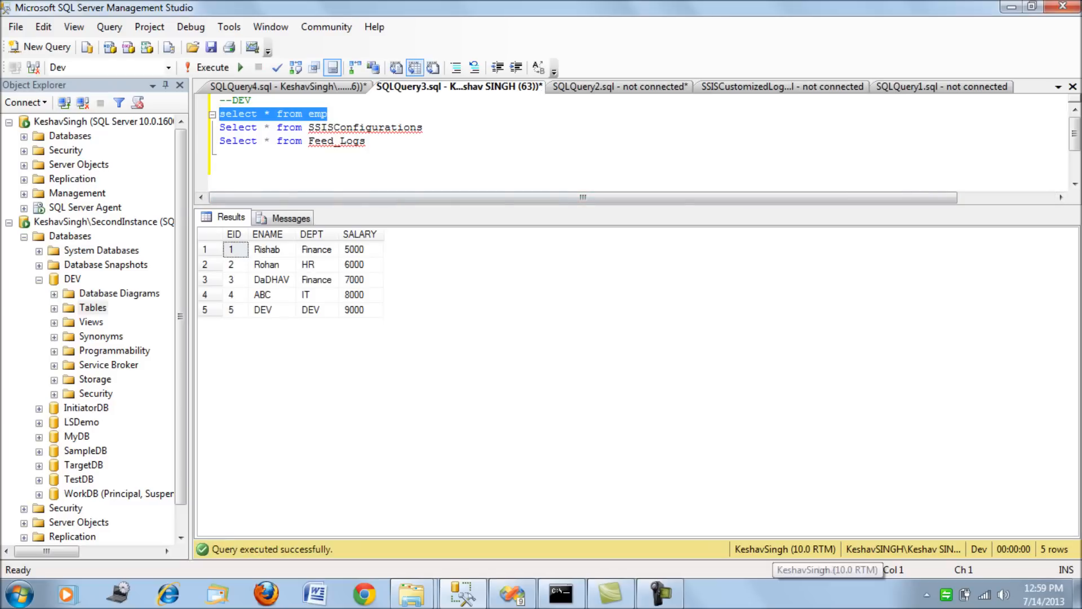
Run only the emp select statement in the Prod query.
key(ctrl+Tab)
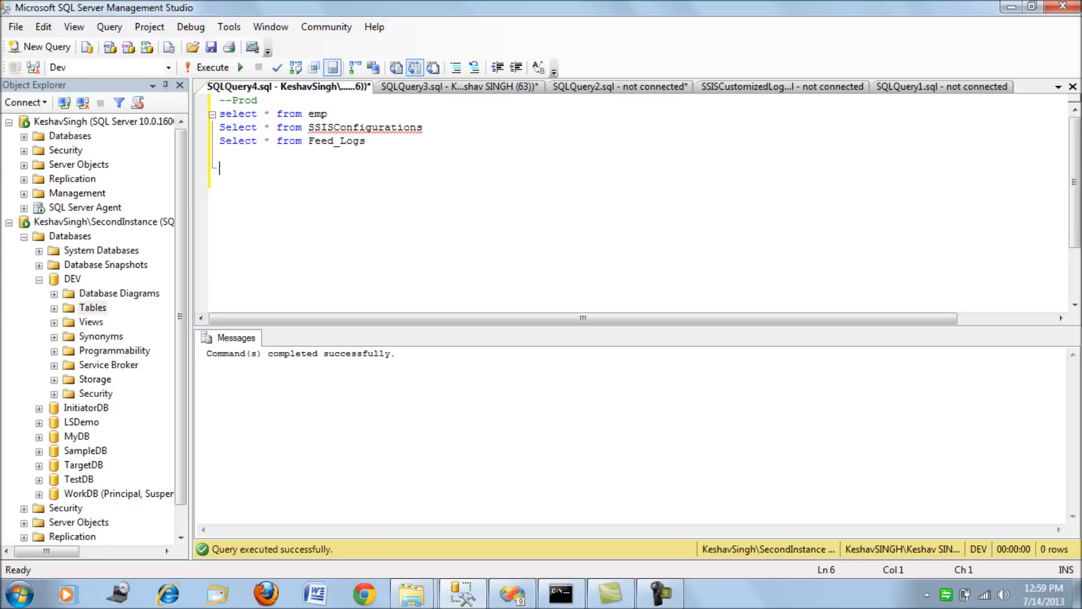
click(328, 114)
key(shift+Home)
key(F5)
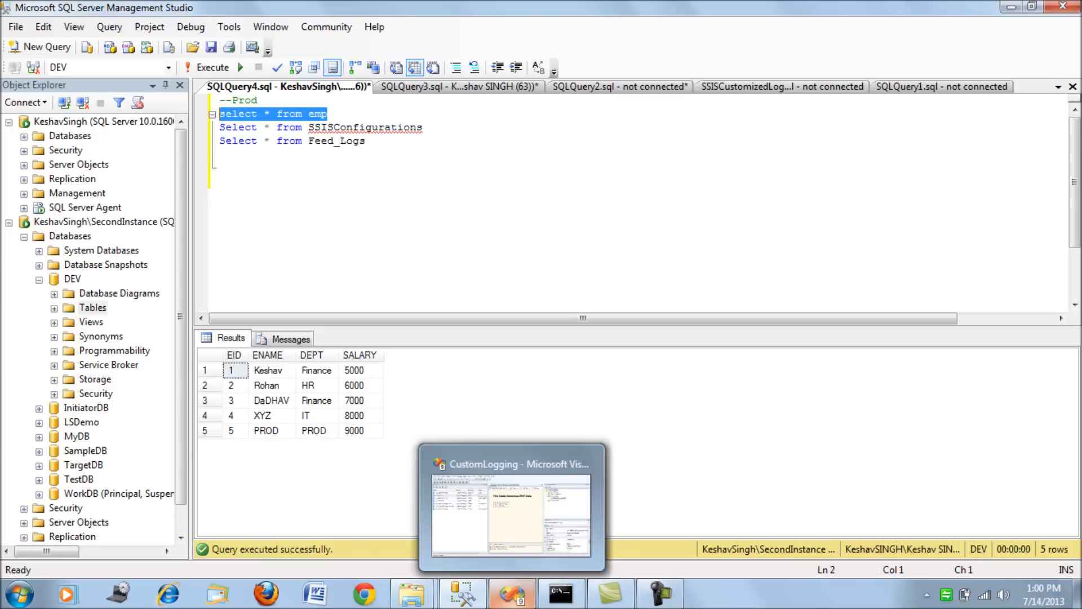
Switch to Visual Studio, widen the variables list and its Value column, and open the DFT_Generate_EMP_Info data flow.
click(511, 593)
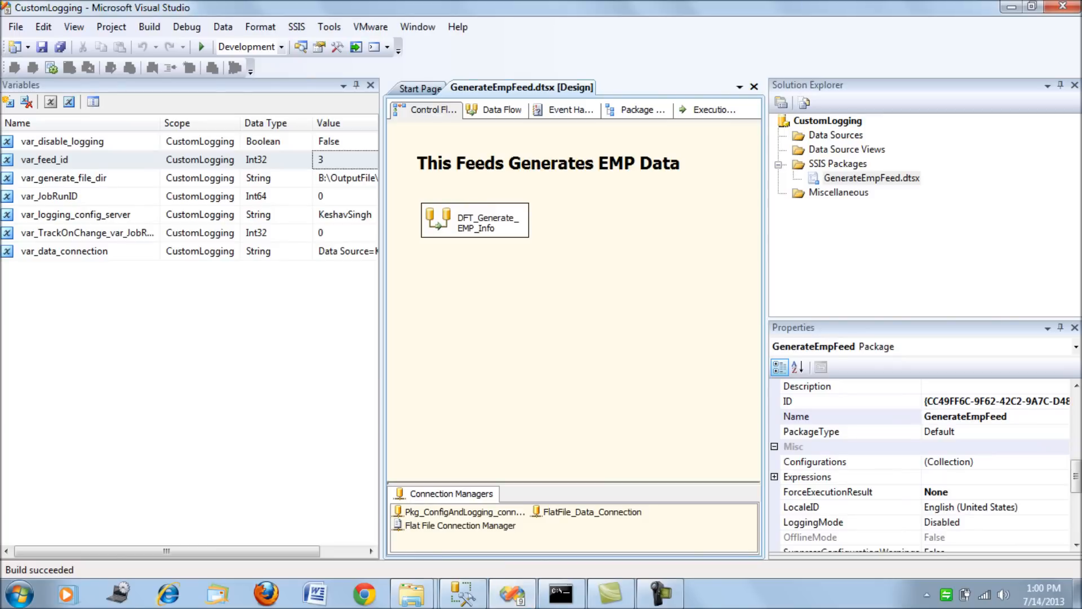
drag(381, 319, 523, 319)
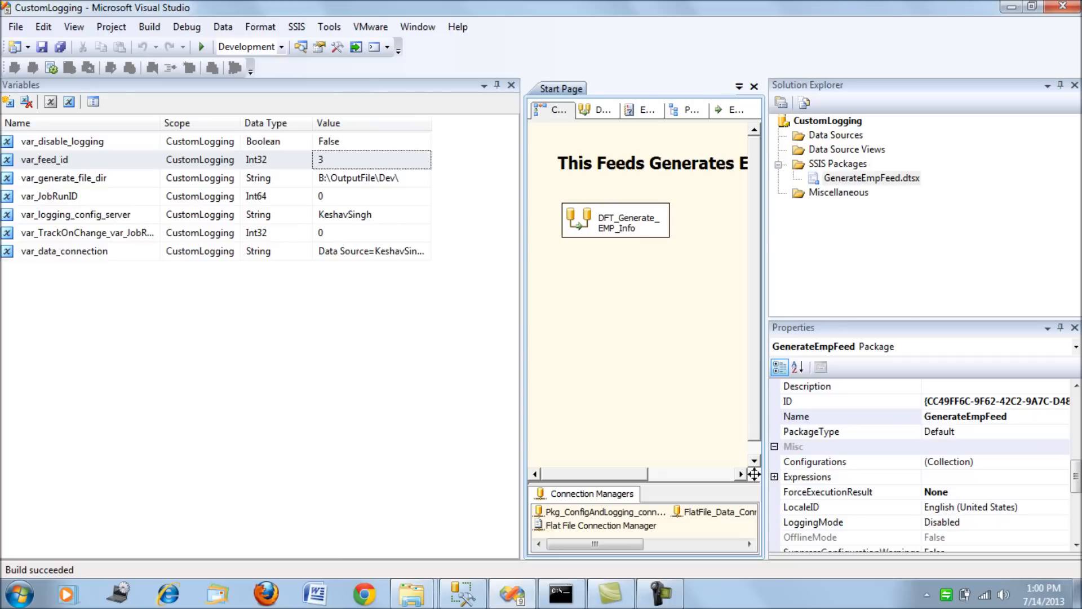
drag(432, 123, 513, 123)
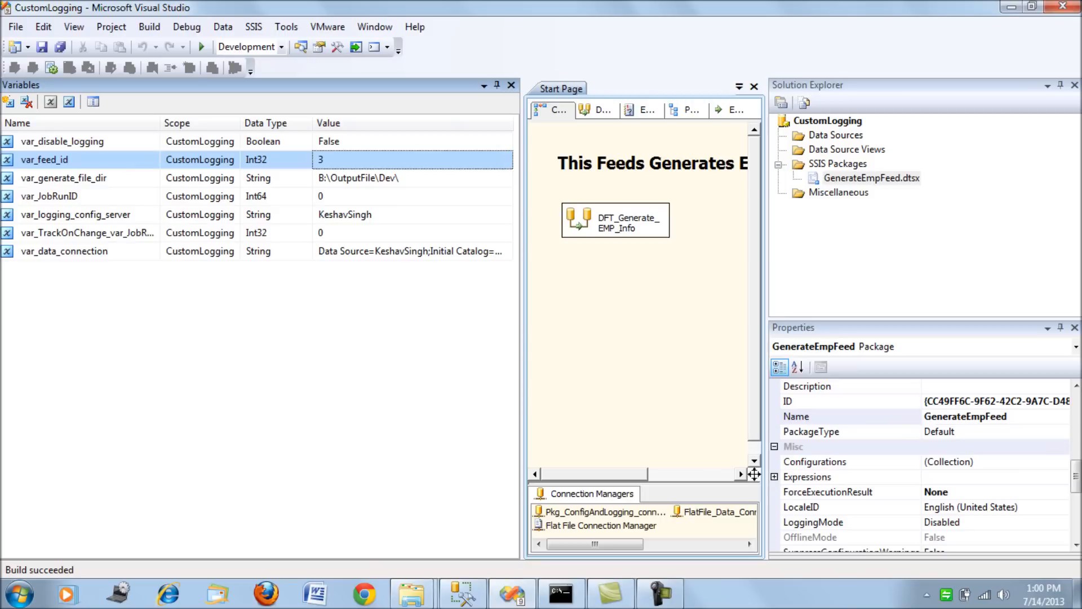
click(616, 220)
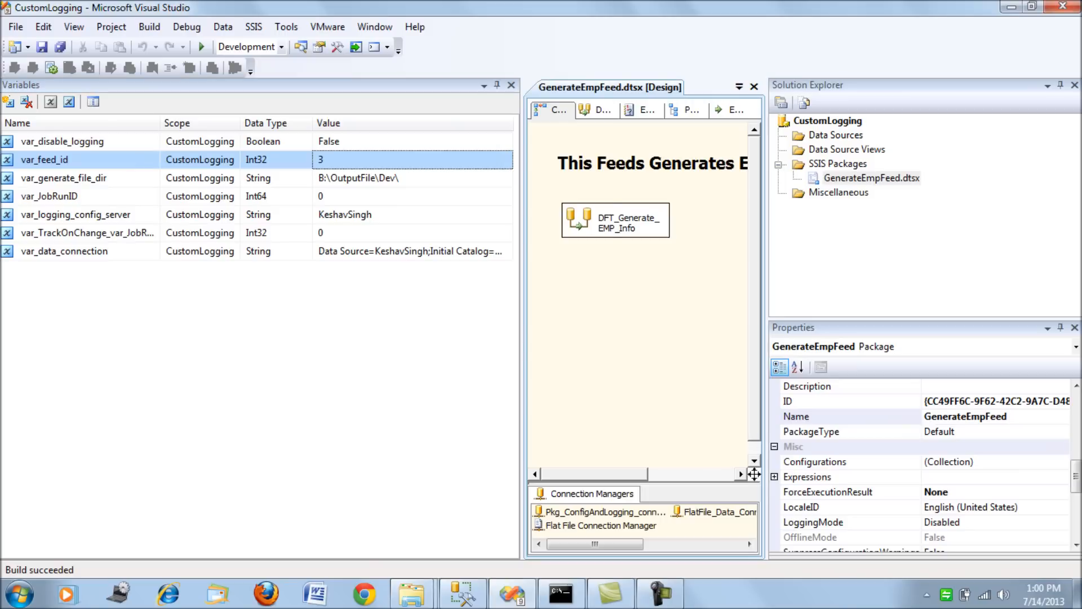
double_click(616, 220)
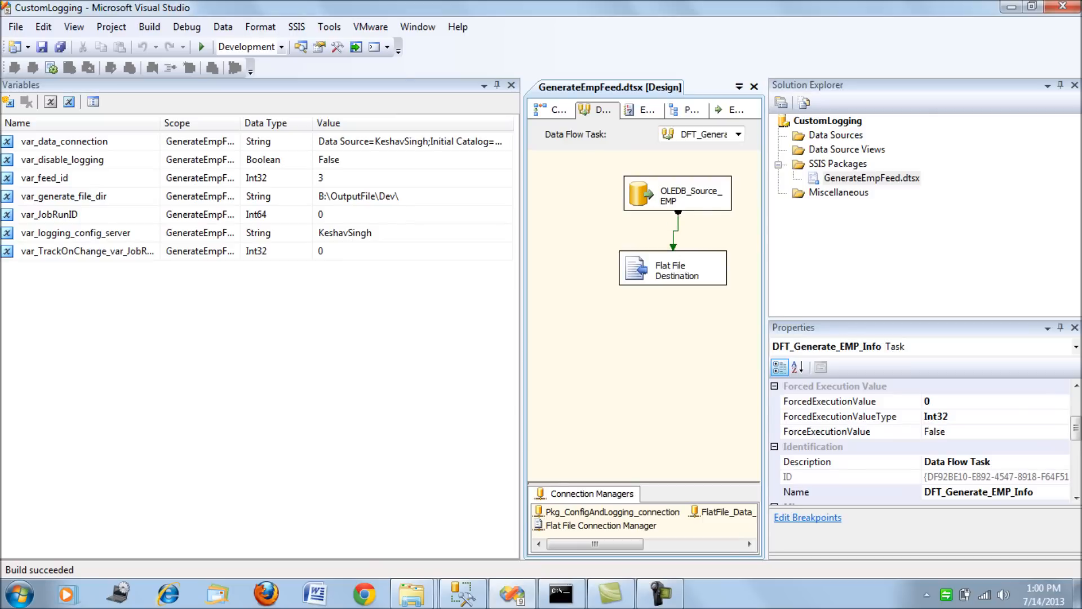
Switch to the OutputFile folder in Windows Explorer and examine the contents of its Dev and Prod subfolders.
mouse_move(411, 593)
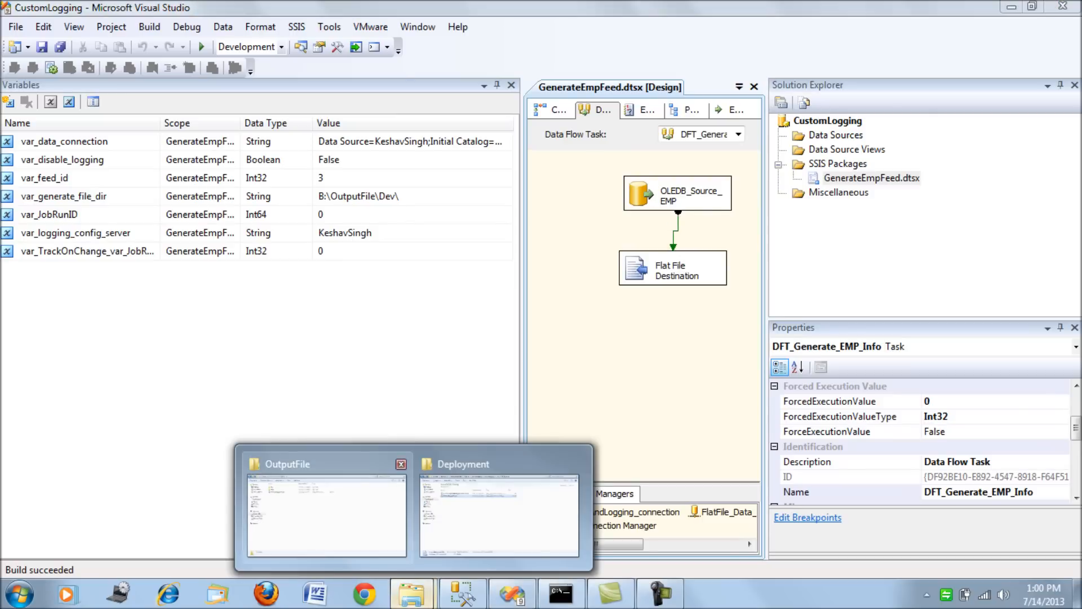
click(327, 513)
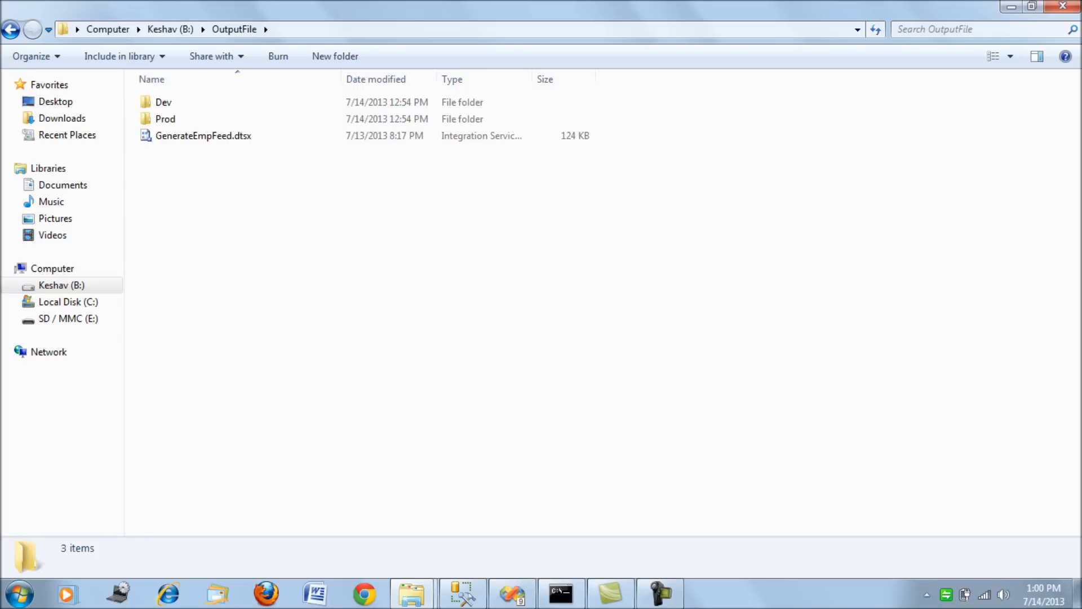
key(alt+d)
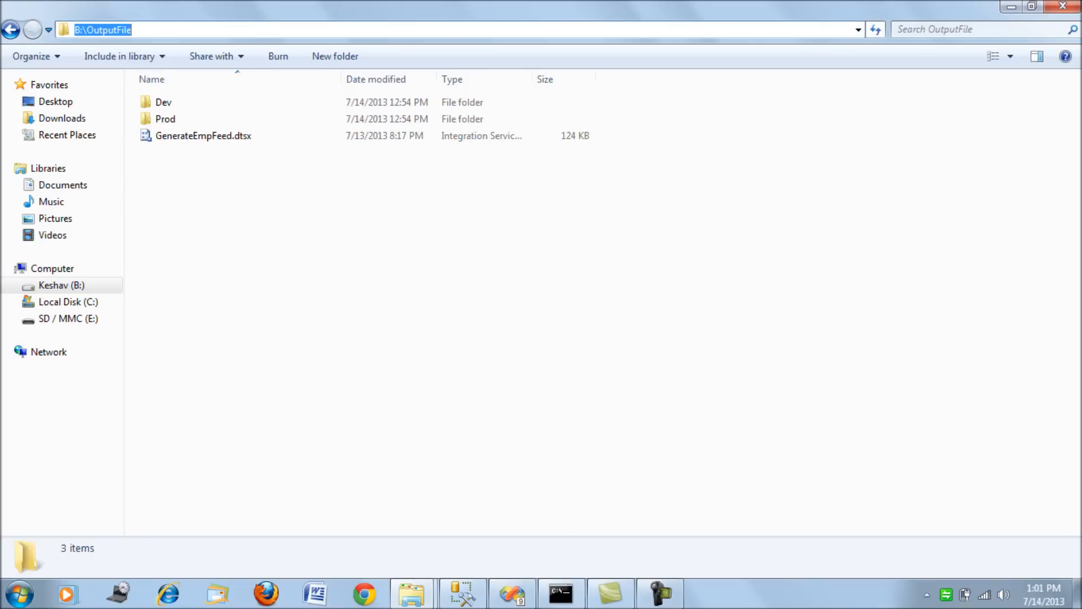
key(Escape)
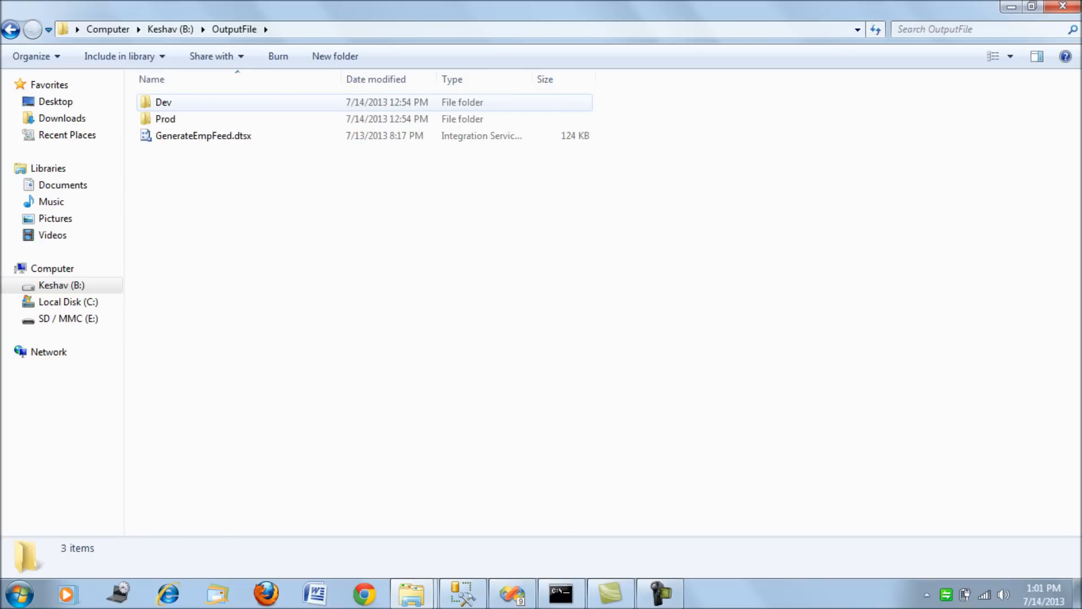
double_click(163, 102)
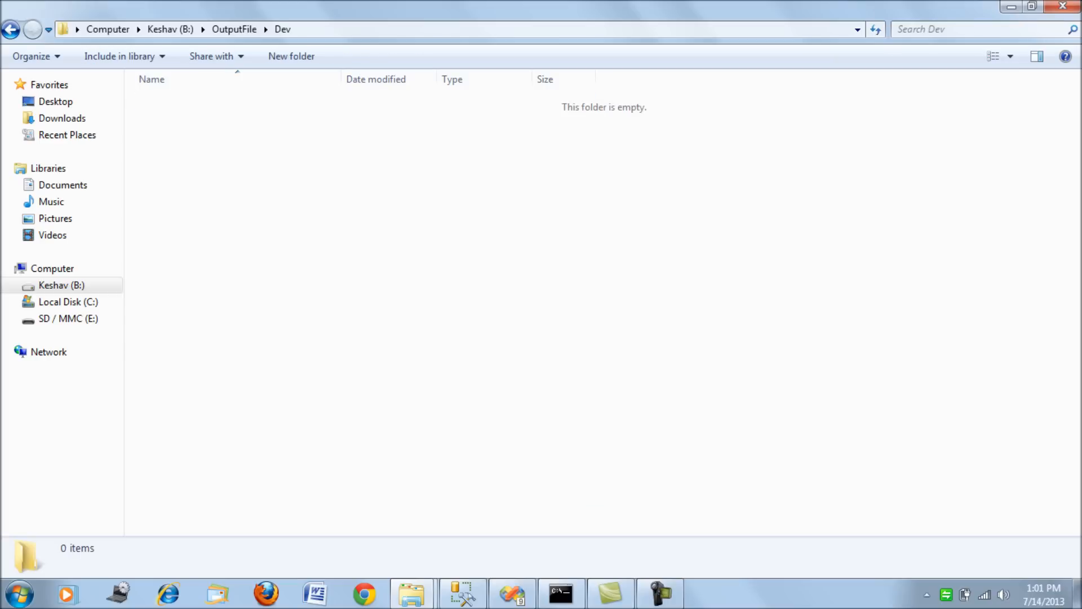
key(BackSpace)
key(Down)
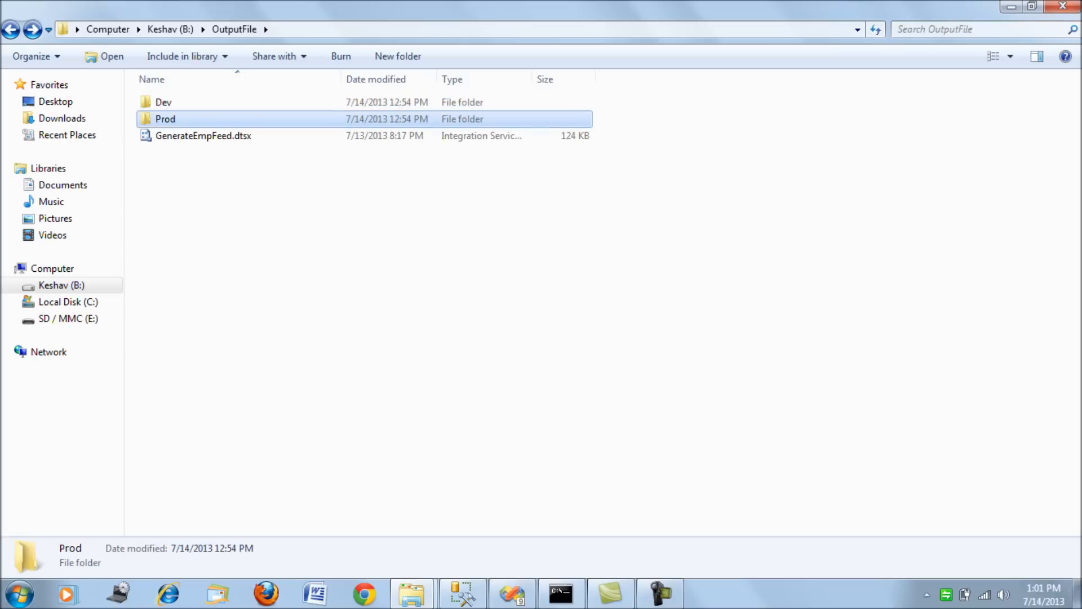
key(Return)
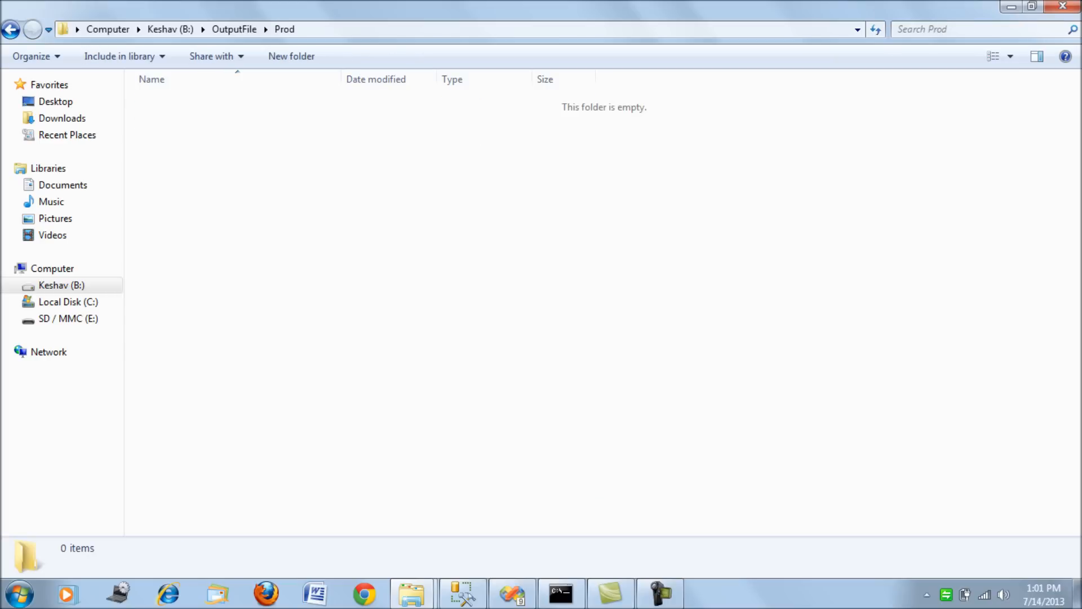
key(BackSpace)
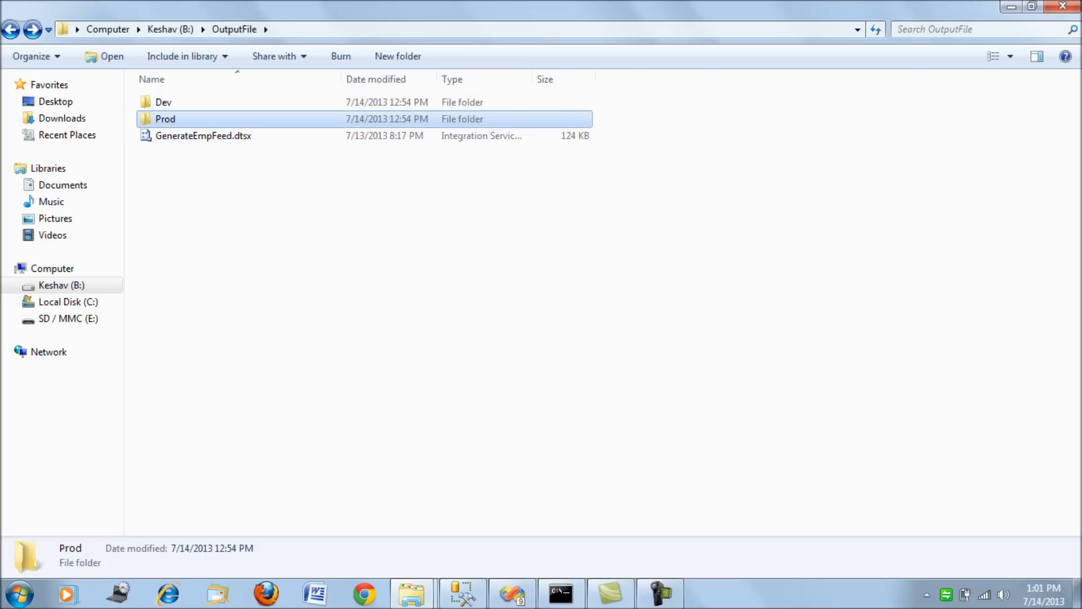
Recheck the contents of the Prod folder and the Dev folder, returning to OutputFile.
key(Return)
key(BackSpace)
key(Up)
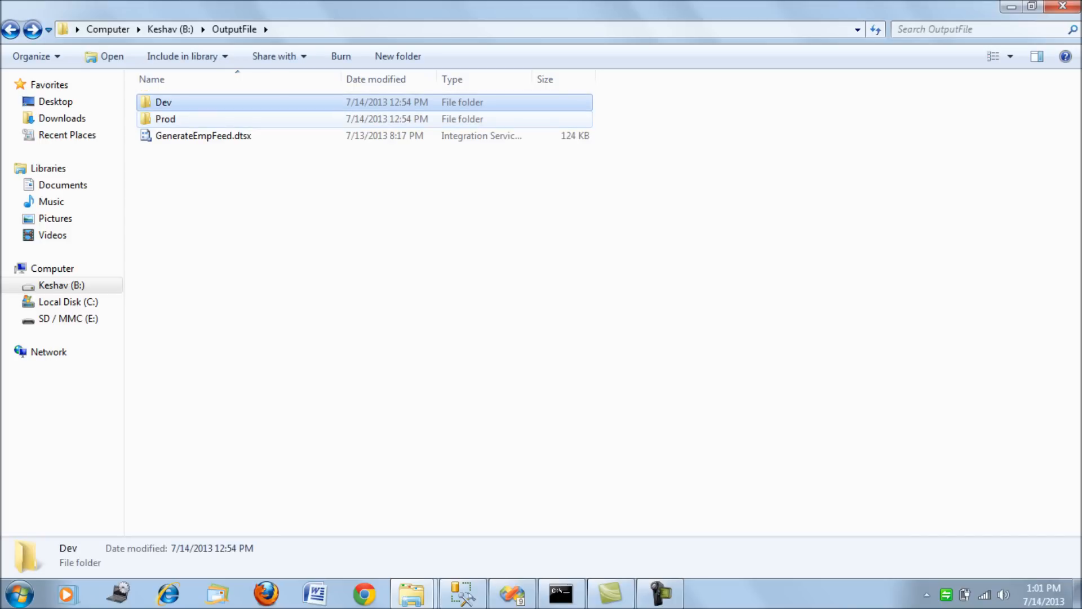
key(Return)
key(BackSpace)
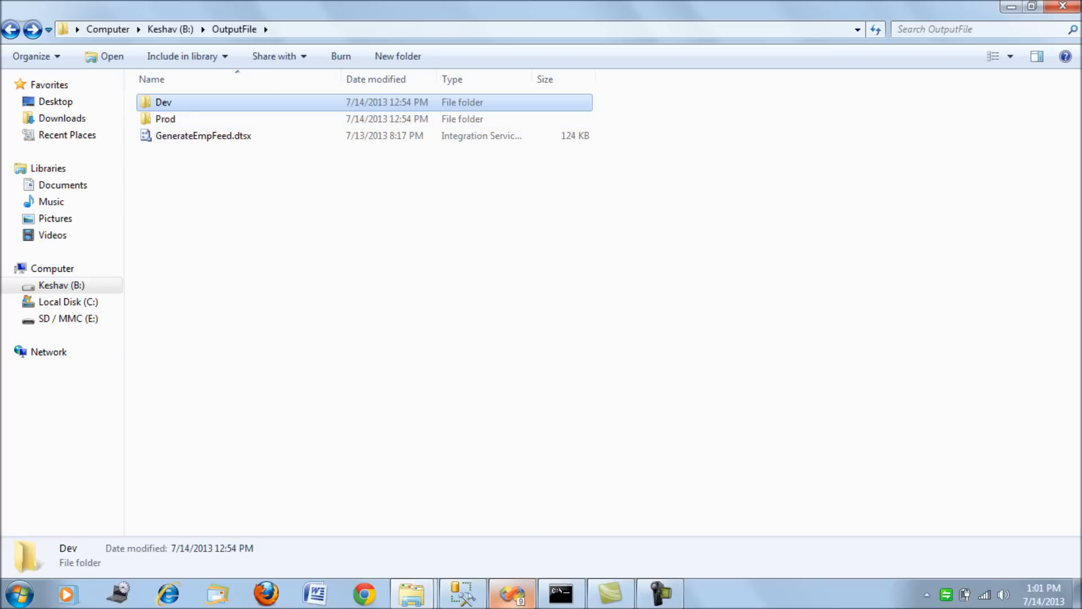
Switch back to Visual Studio and inspect the name and directory value of the var_generate_file_dir variable.
click(511, 593)
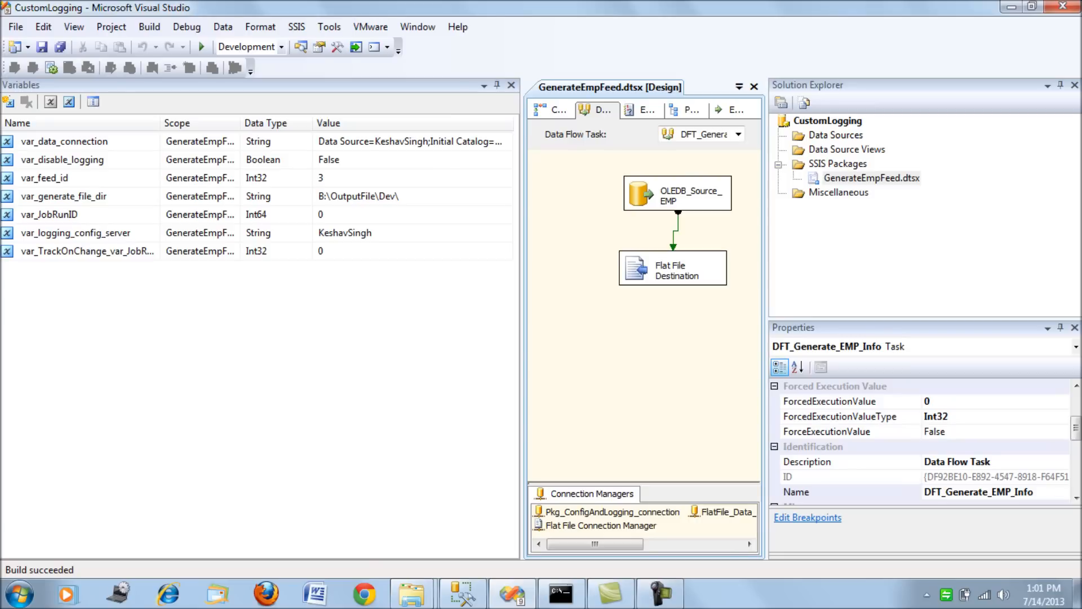
click(85, 197)
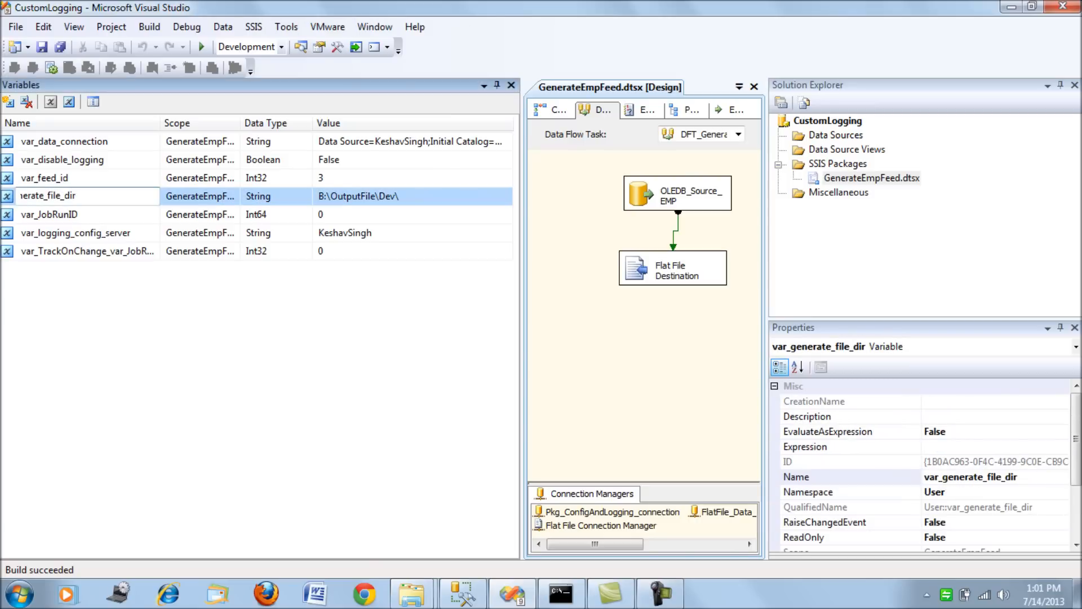
key(shift+Home)
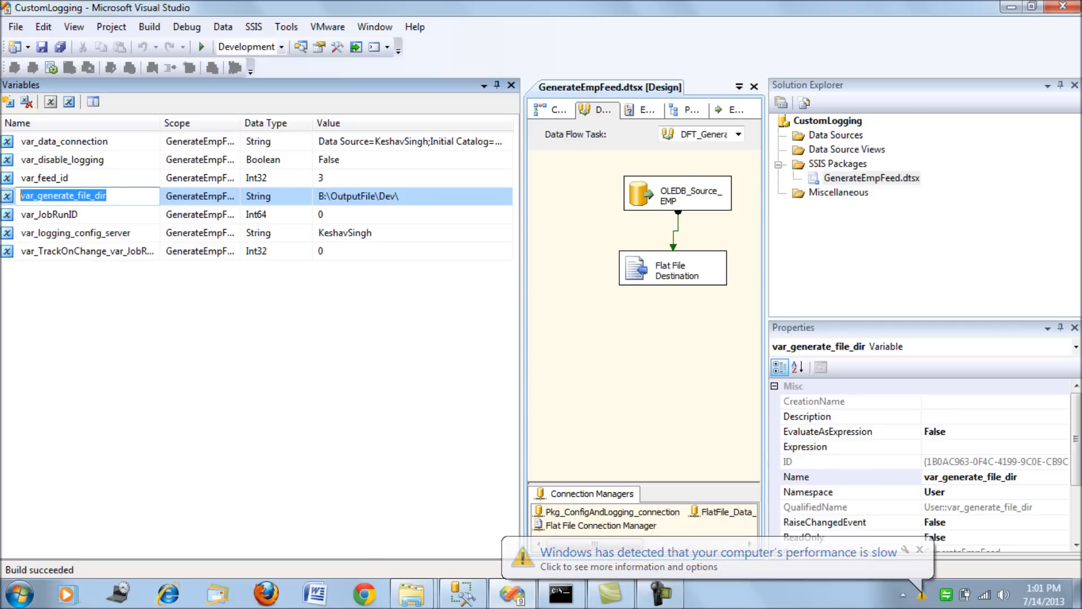
click(401, 196)
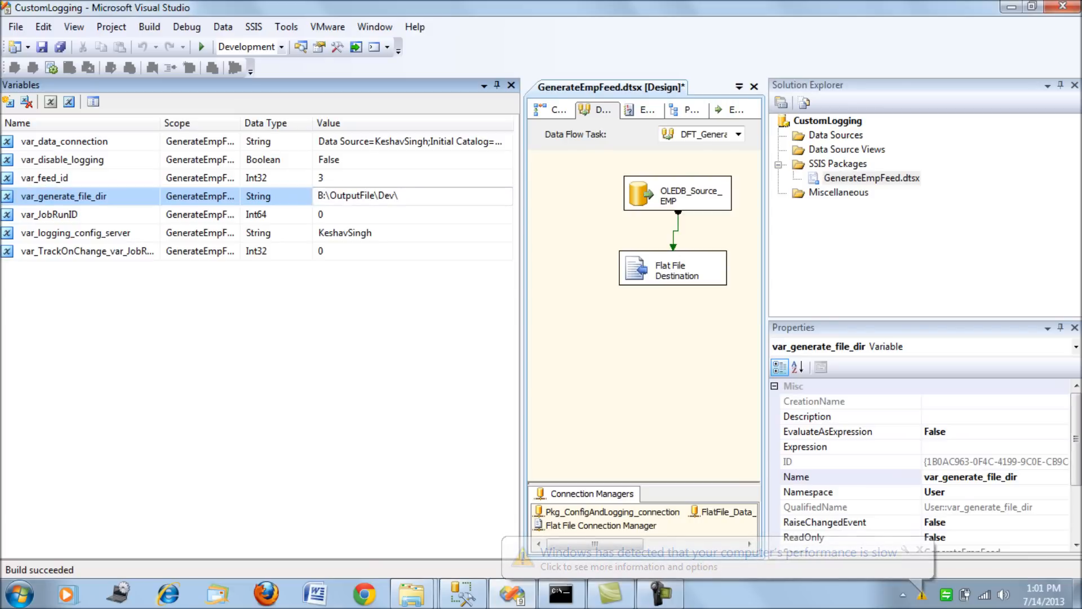
key(ctrl+a)
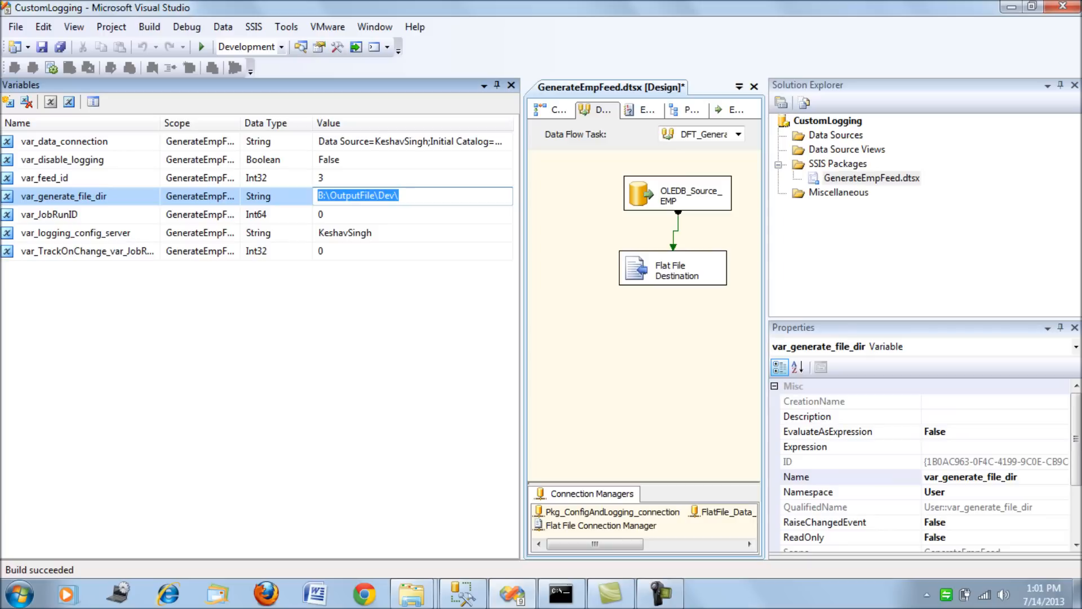
Evaluate the ConnectionString expression of the Flat File Connection Manager in the Expression Builder and close it without changes.
click(600, 526)
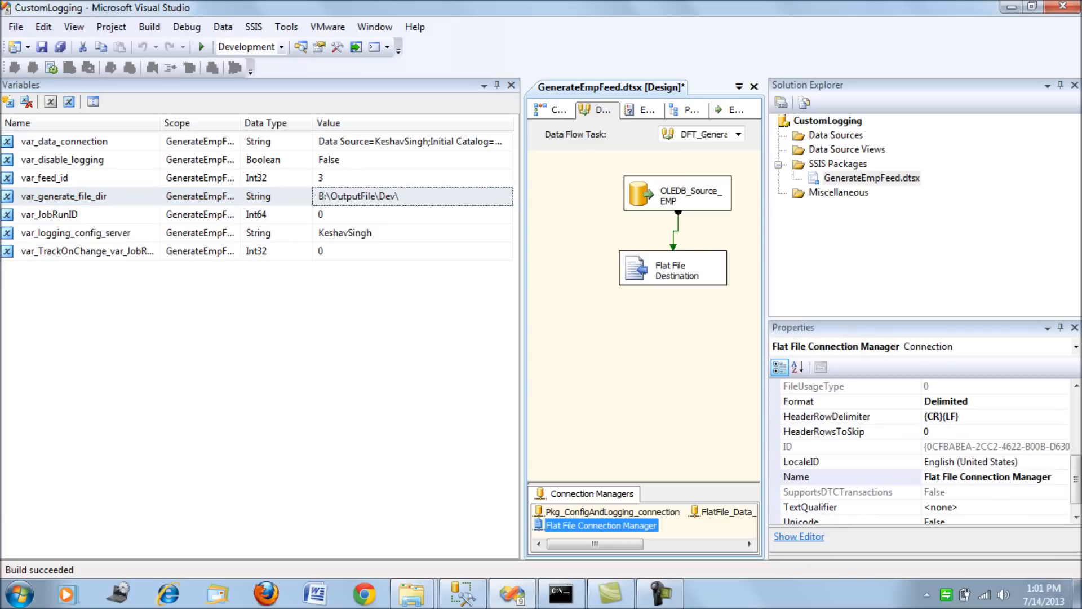
drag(1075, 479, 1076, 465)
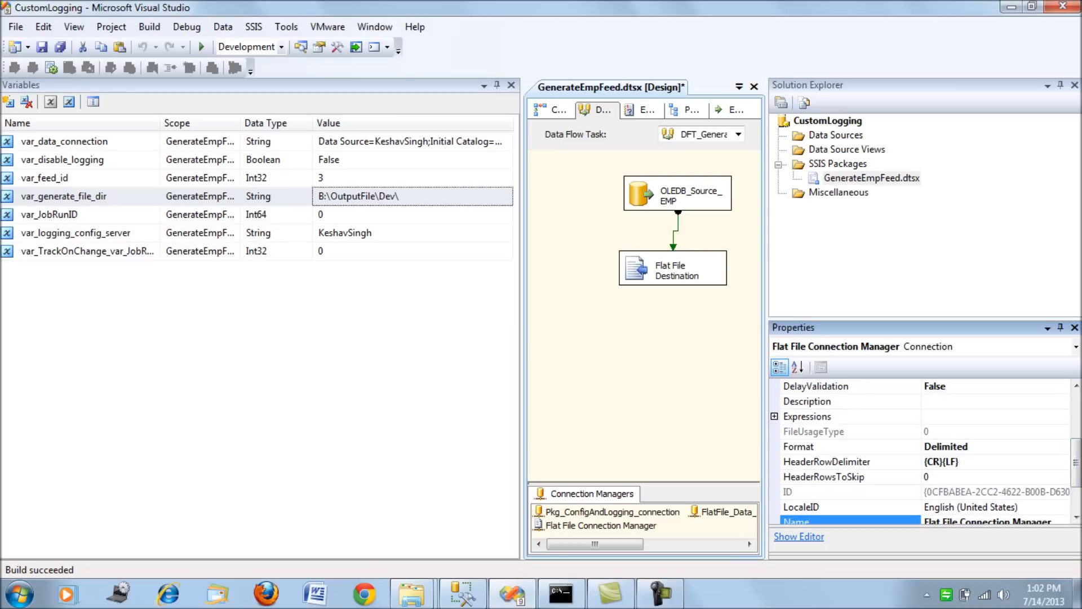
click(775, 417)
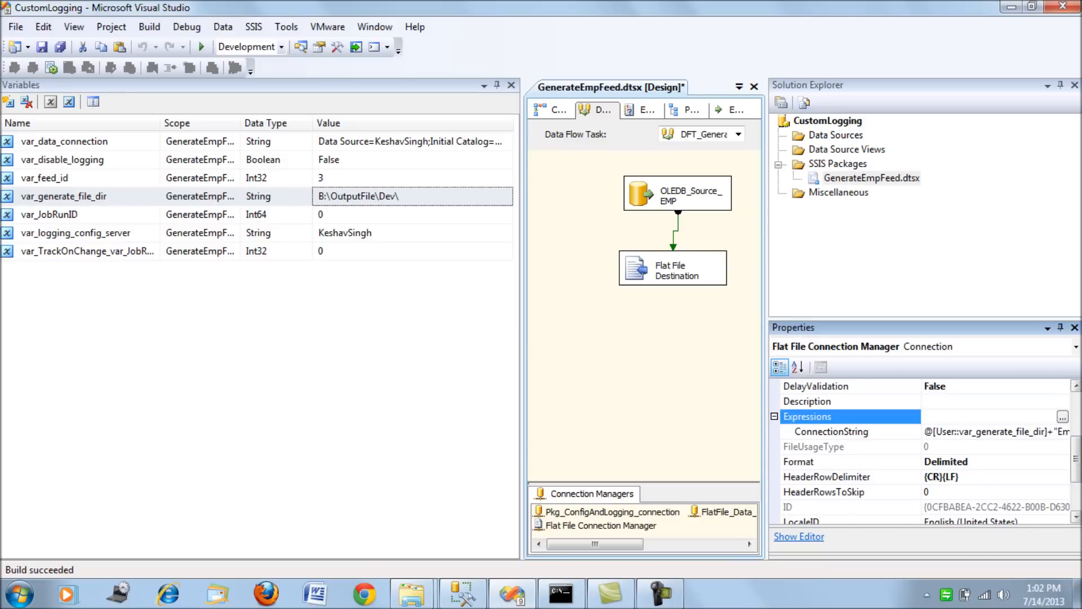
click(1021, 431)
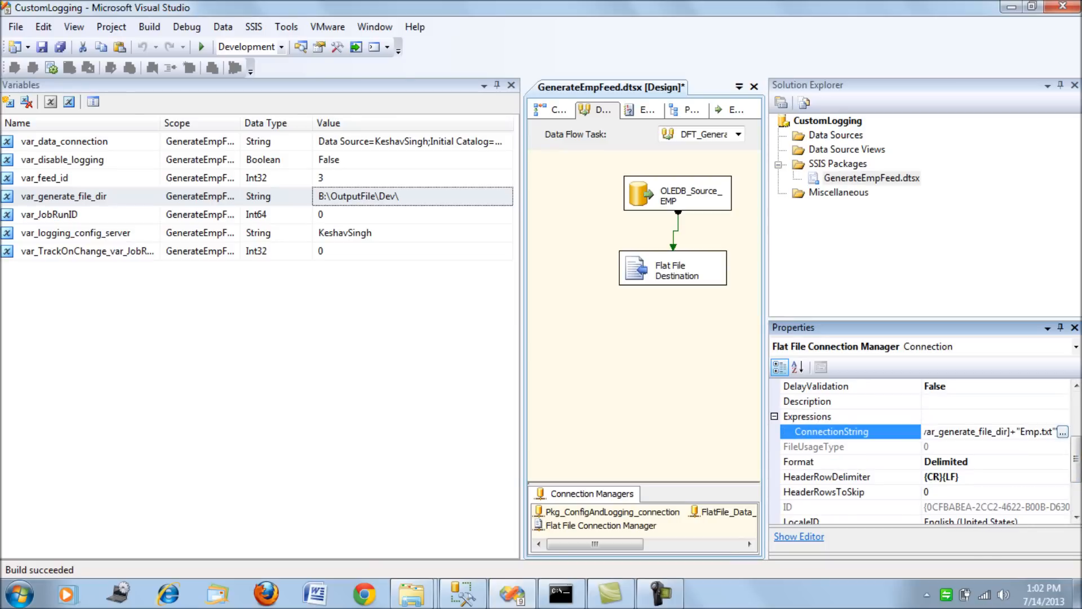
click(1062, 432)
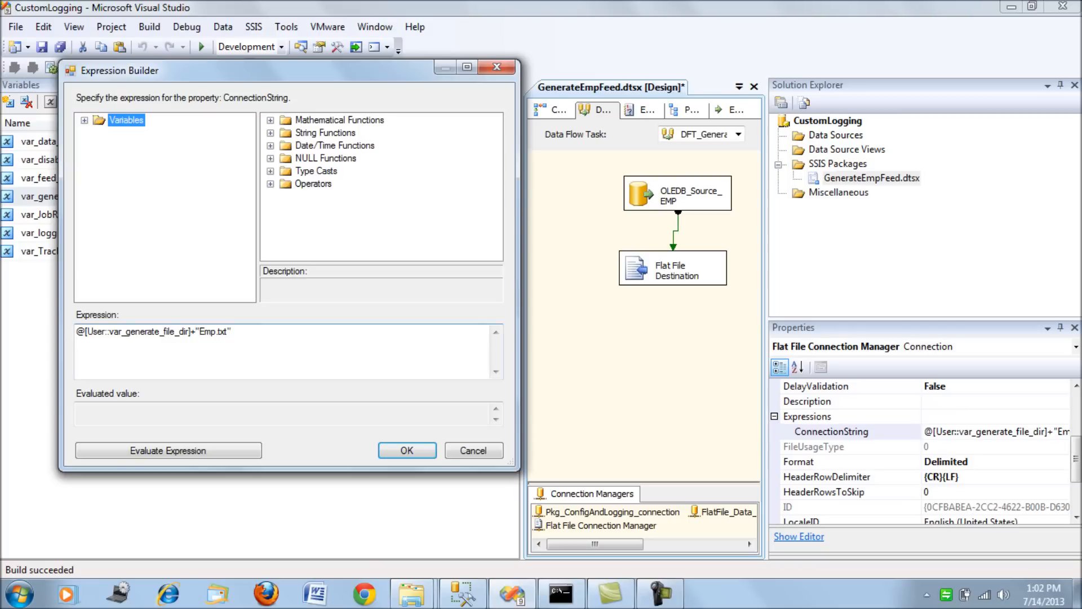
click(168, 449)
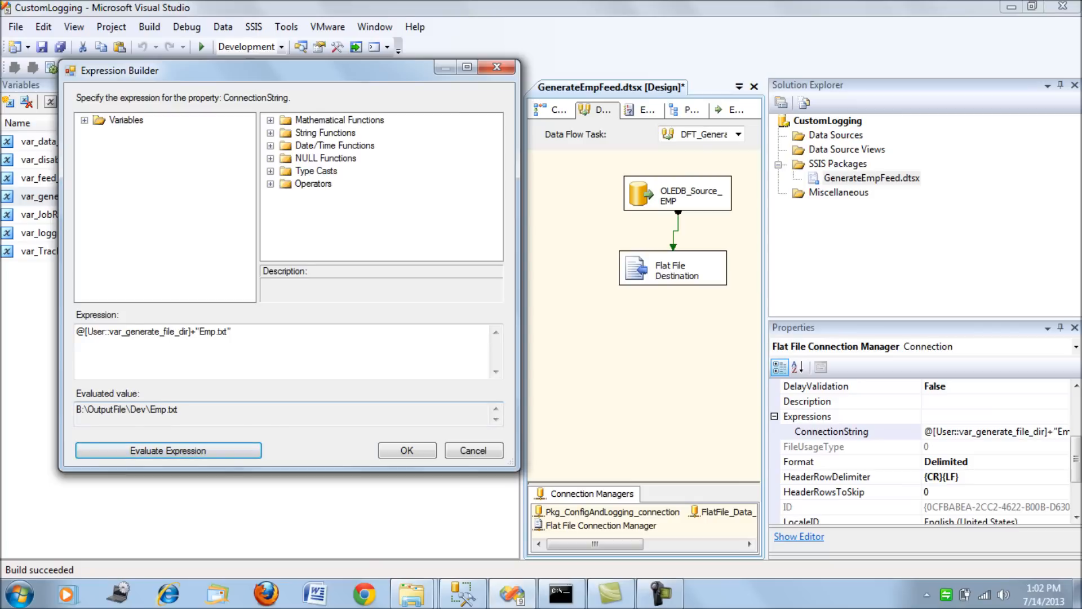
click(473, 450)
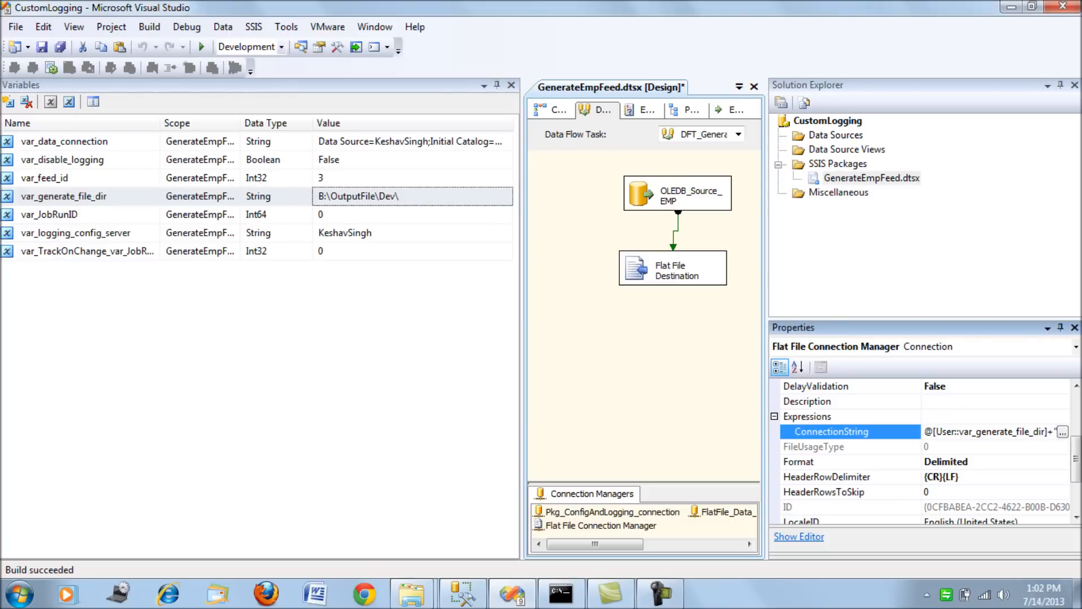
Compare the FlatFile_Data_Connection connection manager with the var_data_connection variable, and expand the connection's expressions.
click(727, 511)
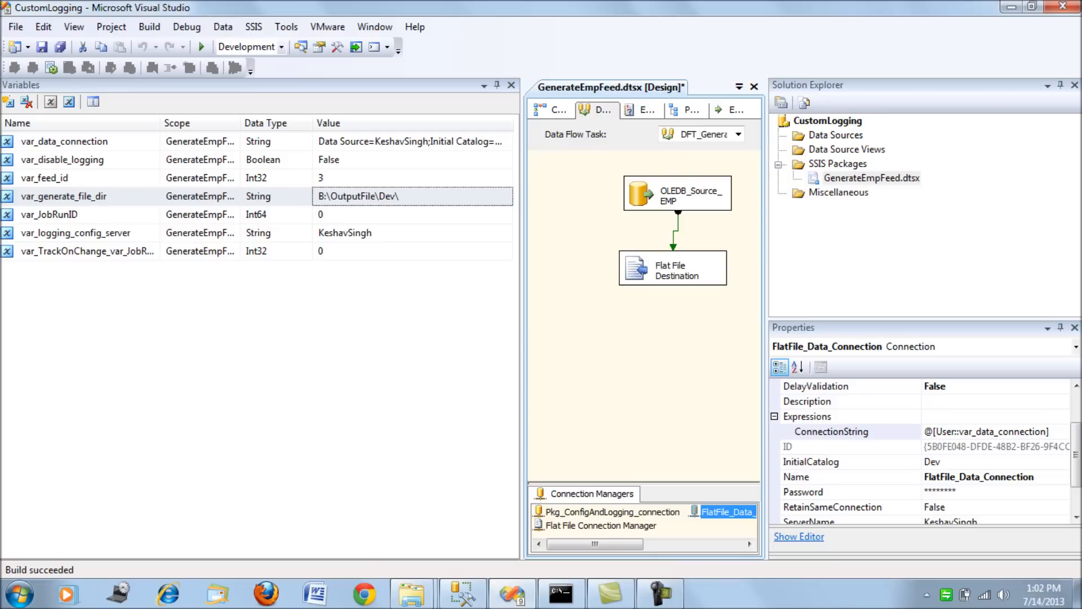
click(95, 141)
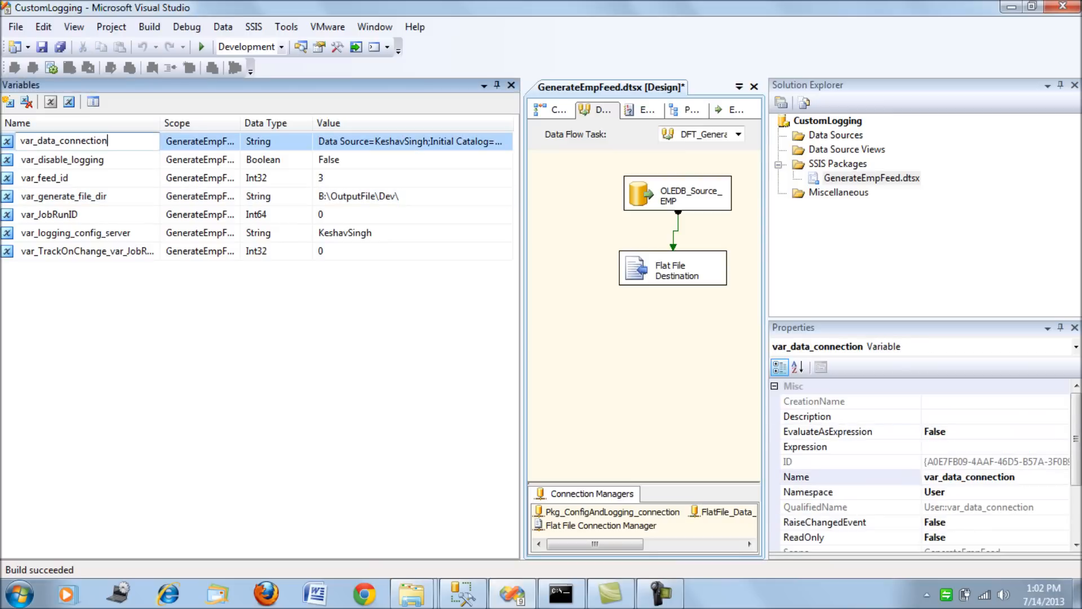
click(728, 512)
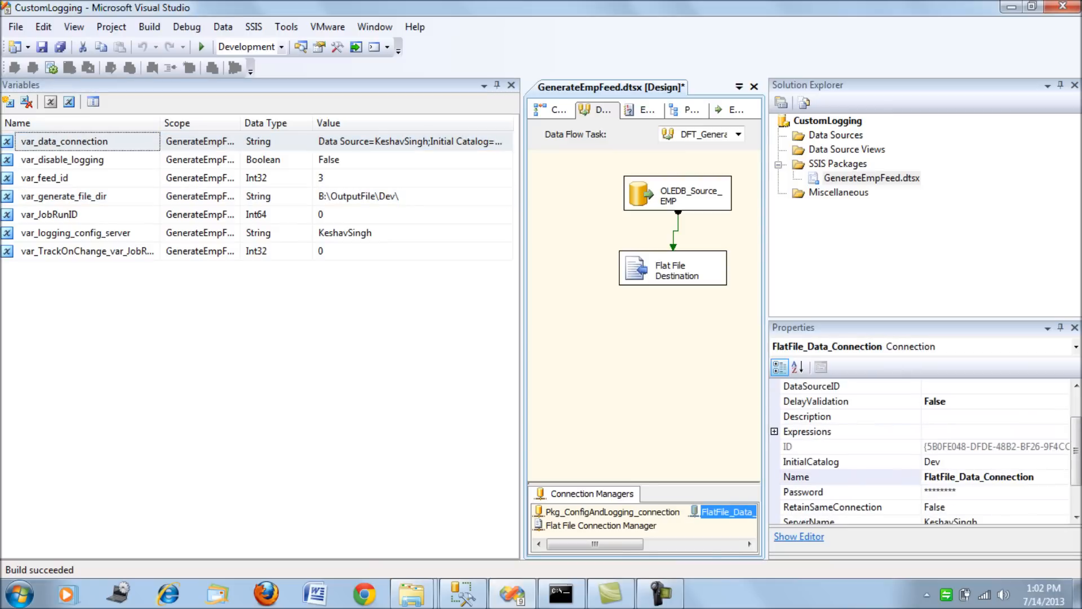
key(F2)
click(775, 432)
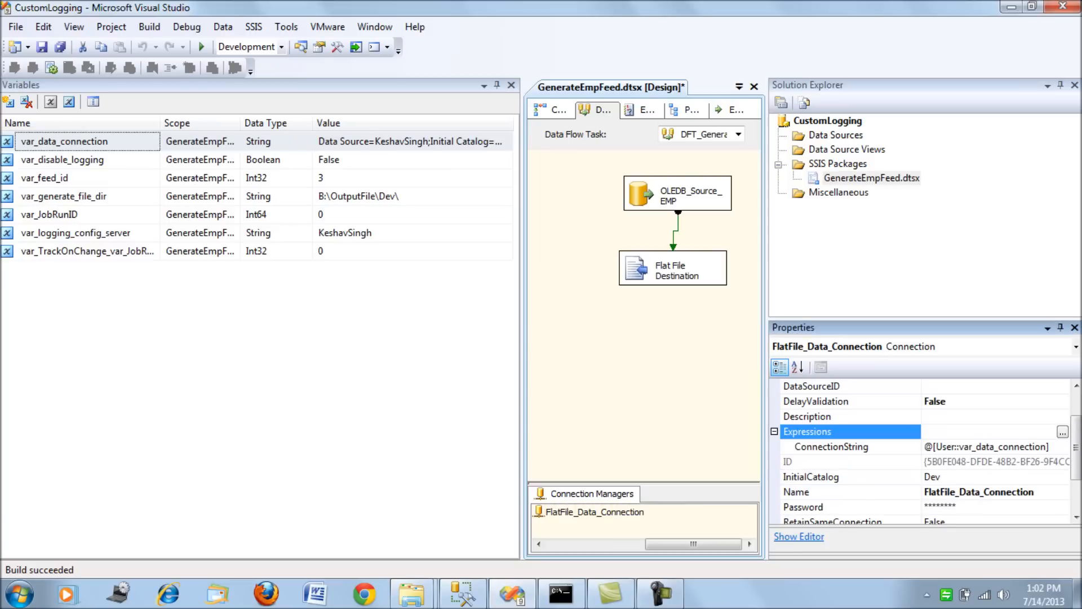
Evaluate the ConnectionString expression of FlatFile_Data_Connection in the Expression Builder, examine the evaluated string, and close the builder.
click(1050, 447)
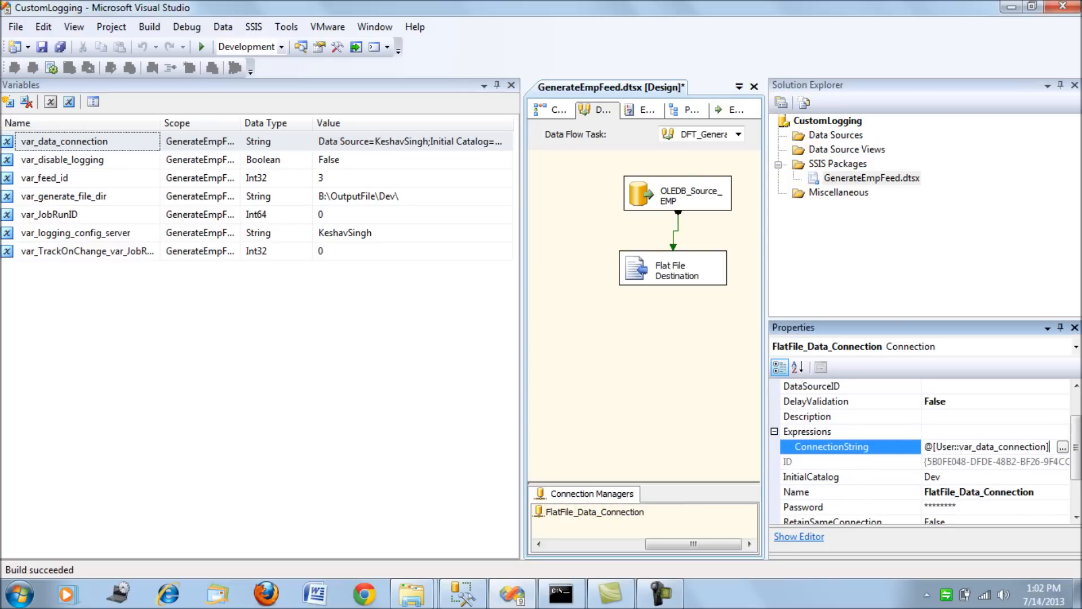
click(1062, 447)
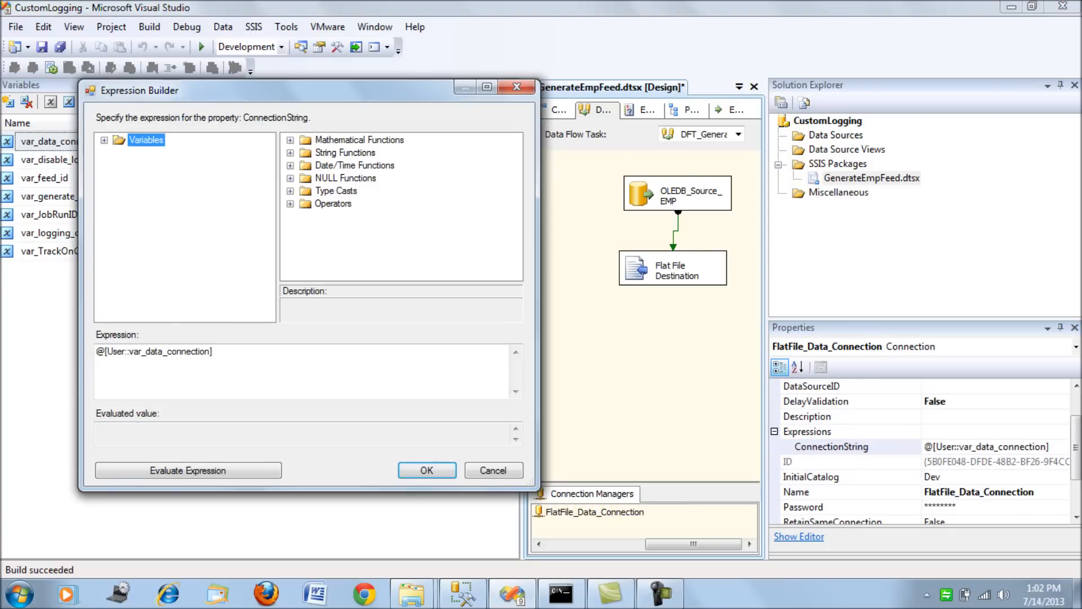
click(188, 470)
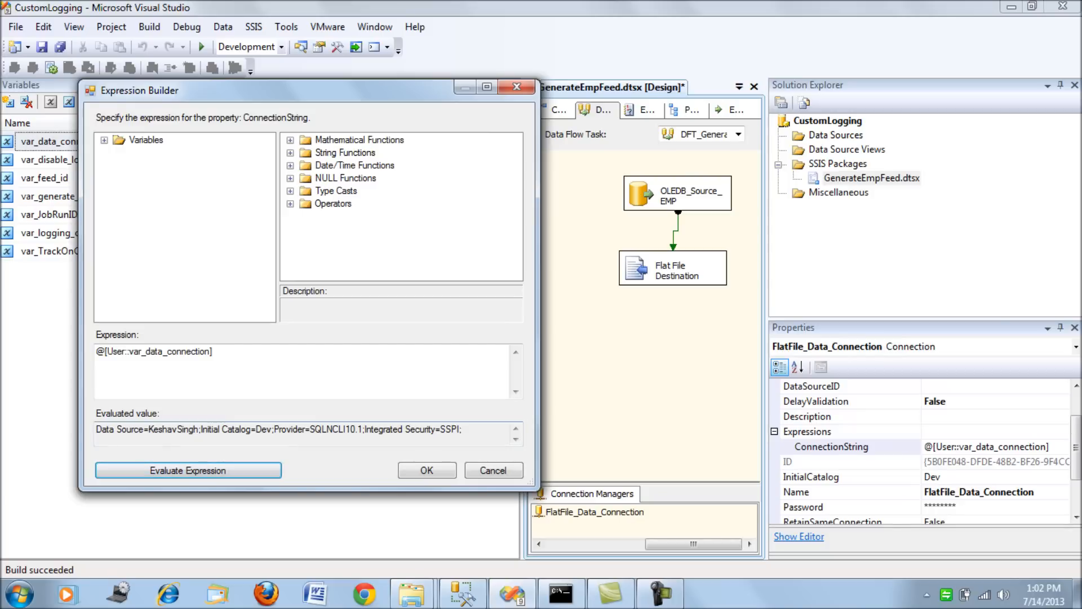
drag(462, 429, 95, 429)
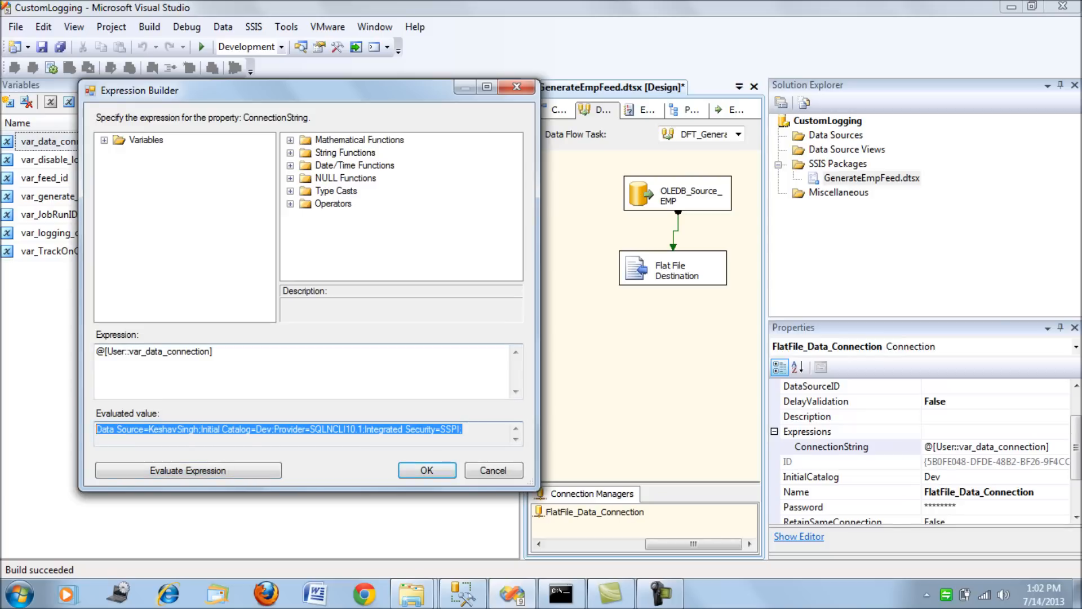
key(Return)
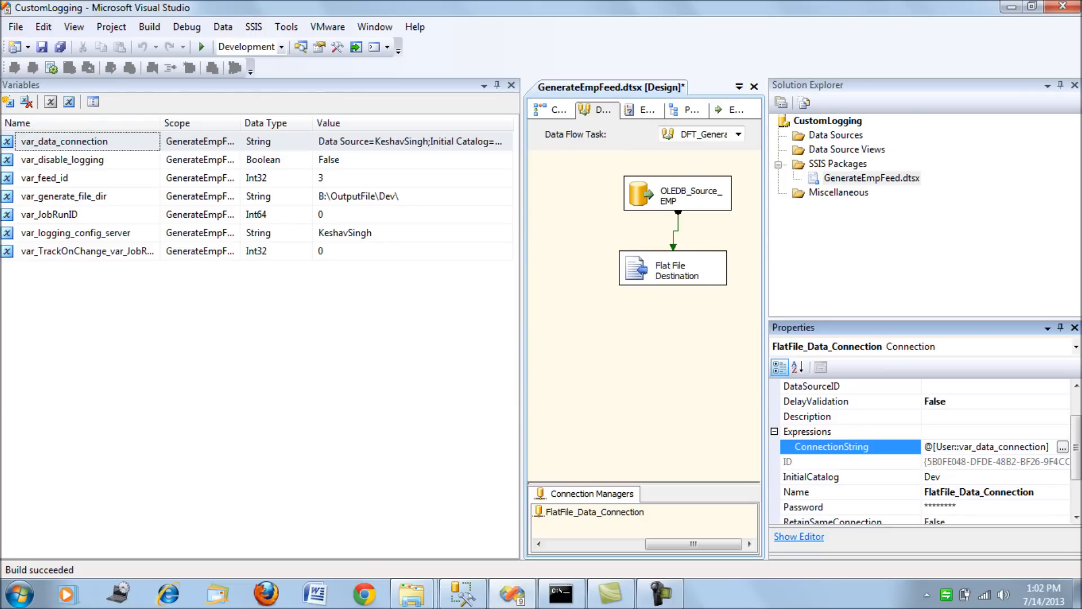
Widen the package design area, show the control flow, and open the Package Configurations Organizer.
drag(523, 319, 418, 319)
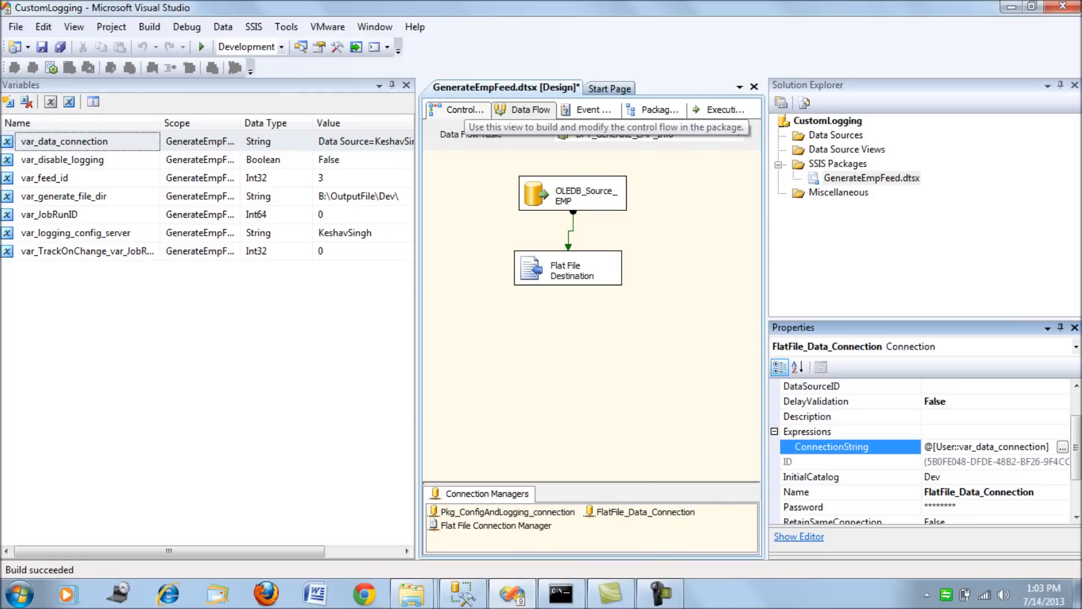
click(457, 109)
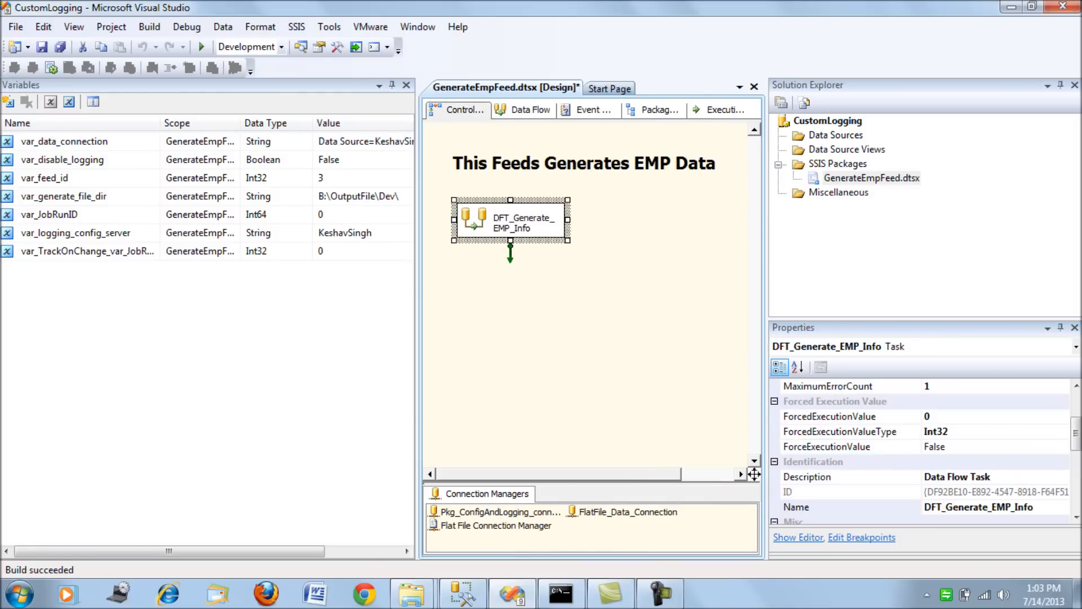
click(472, 316)
right_click(472, 316)
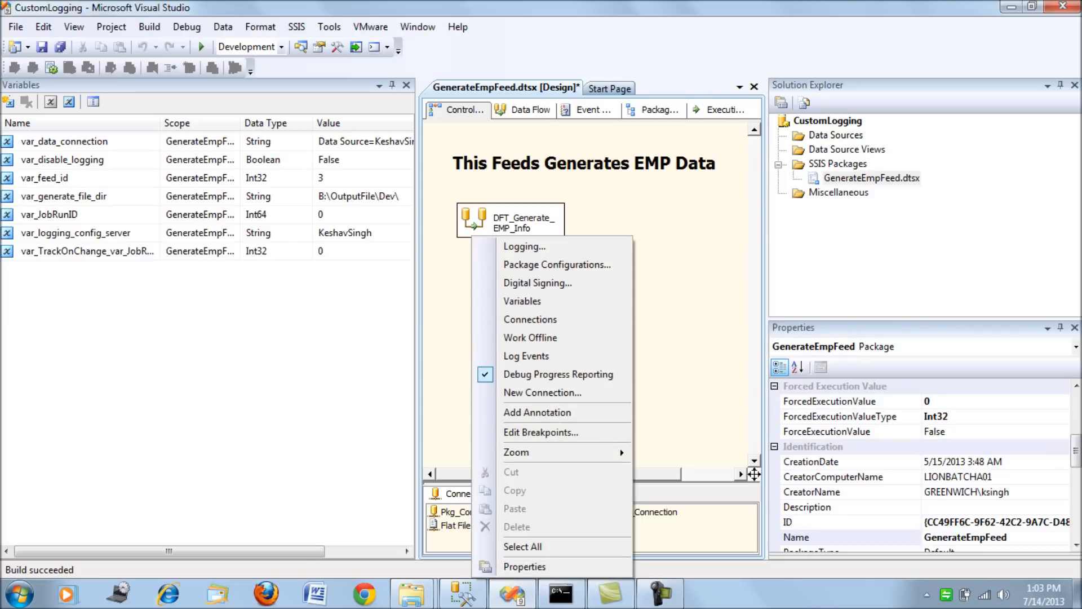
click(557, 264)
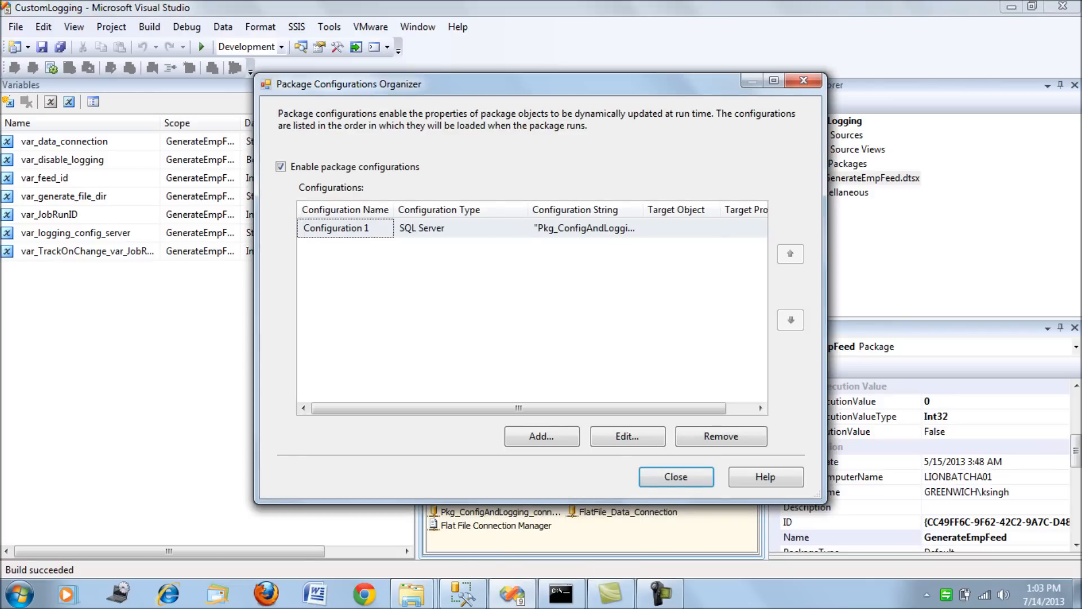
Open Configuration 1 for editing and advance the wizard to its configuration type settings.
click(451, 228)
click(628, 437)
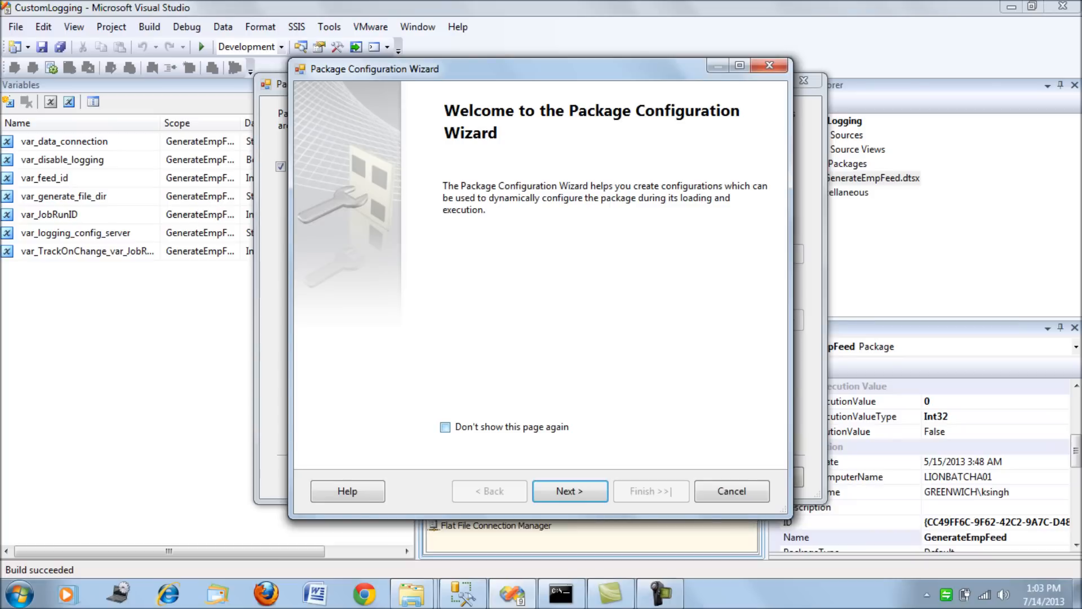
click(571, 491)
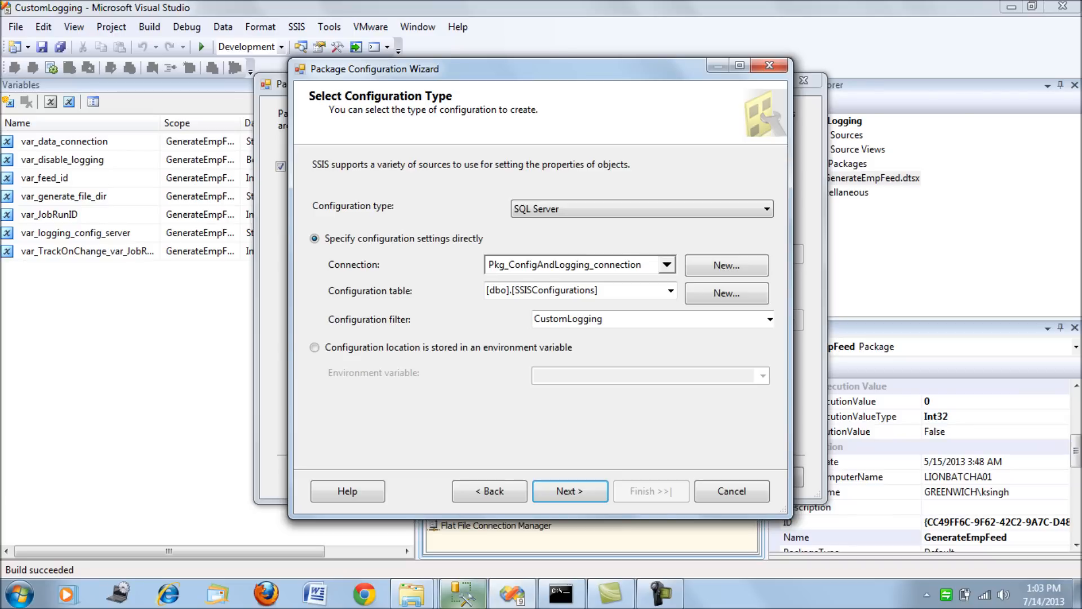
Switch to SQL Server Management Studio and run only the SSISConfigurations select statement in the DEV query.
click(462, 594)
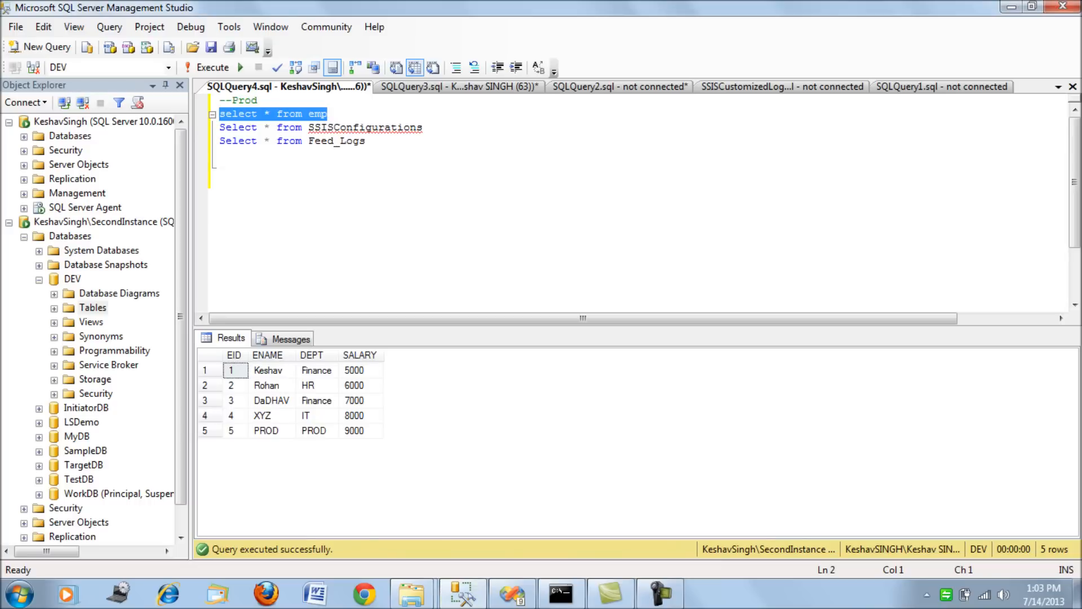
click(456, 87)
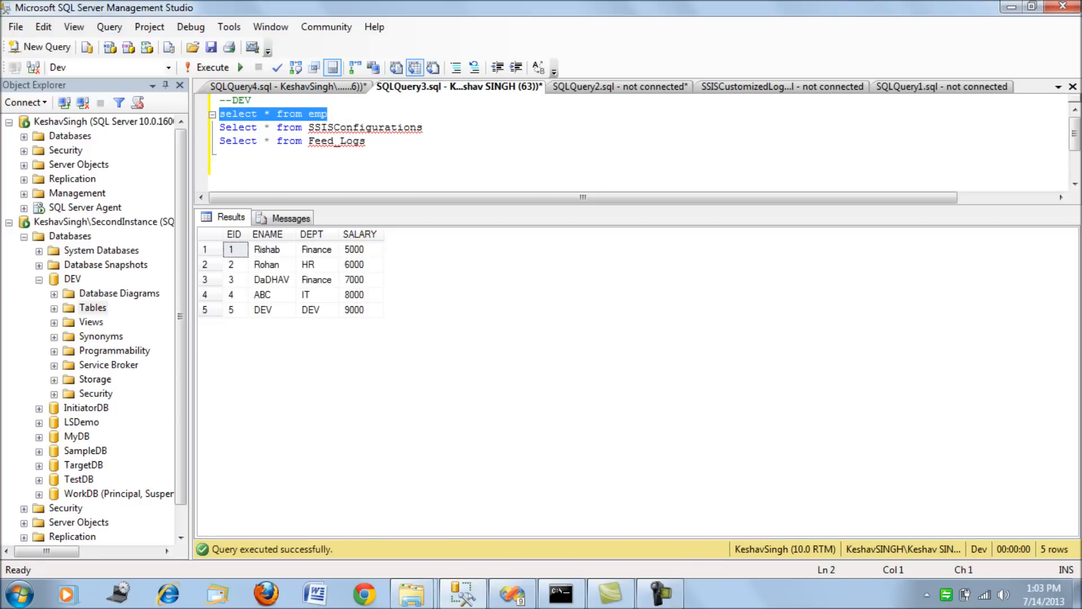
click(422, 127)
key(shift+Home)
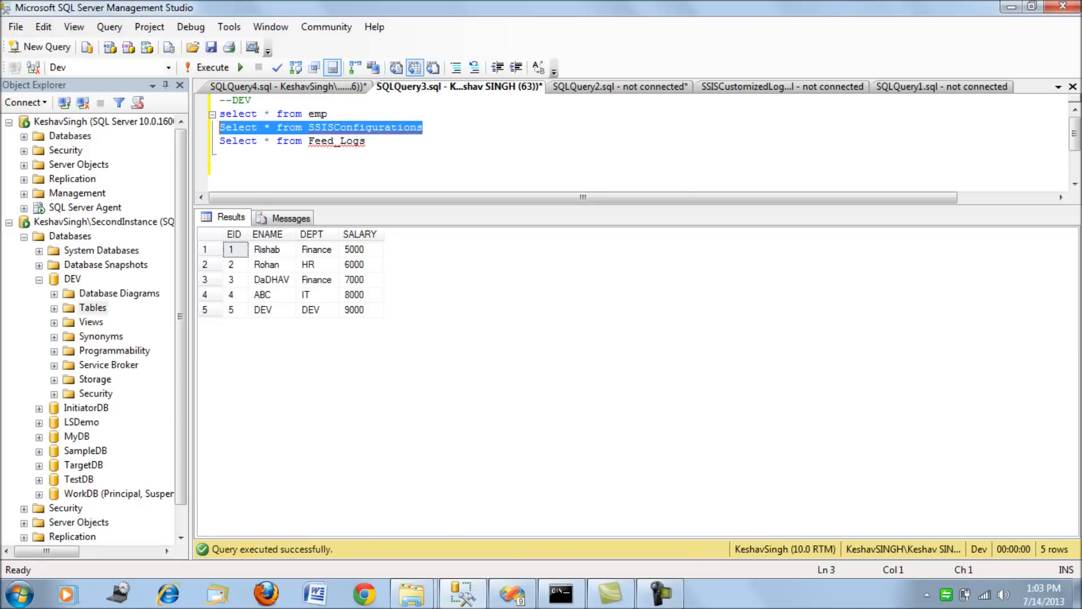
key(F5)
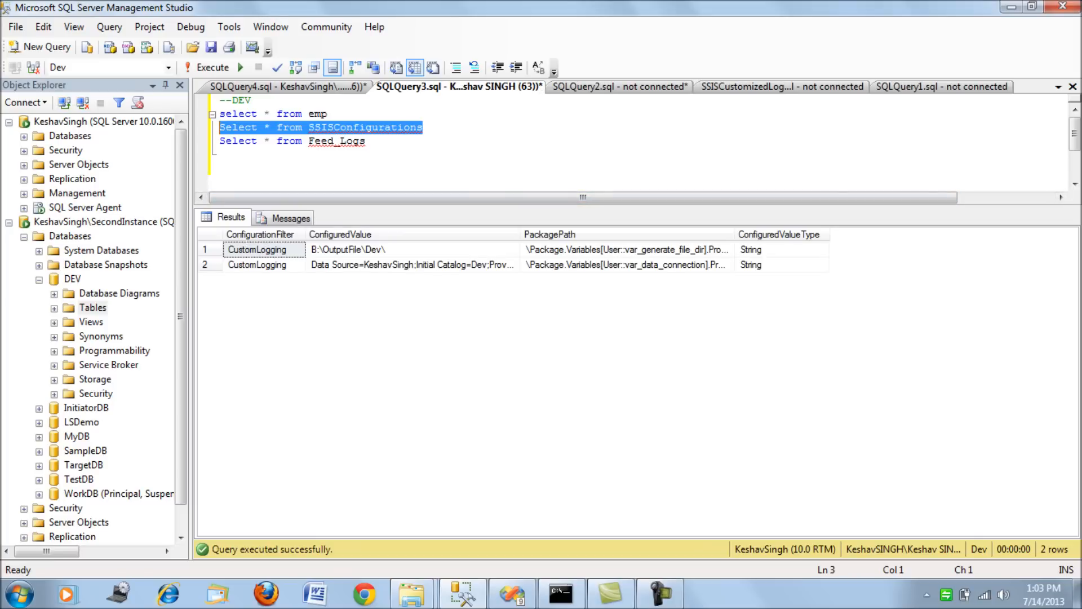
Widen the PackagePath and ConfiguredValue result columns and inspect the Dev output directory and connection string.
drag(734, 235, 867, 234)
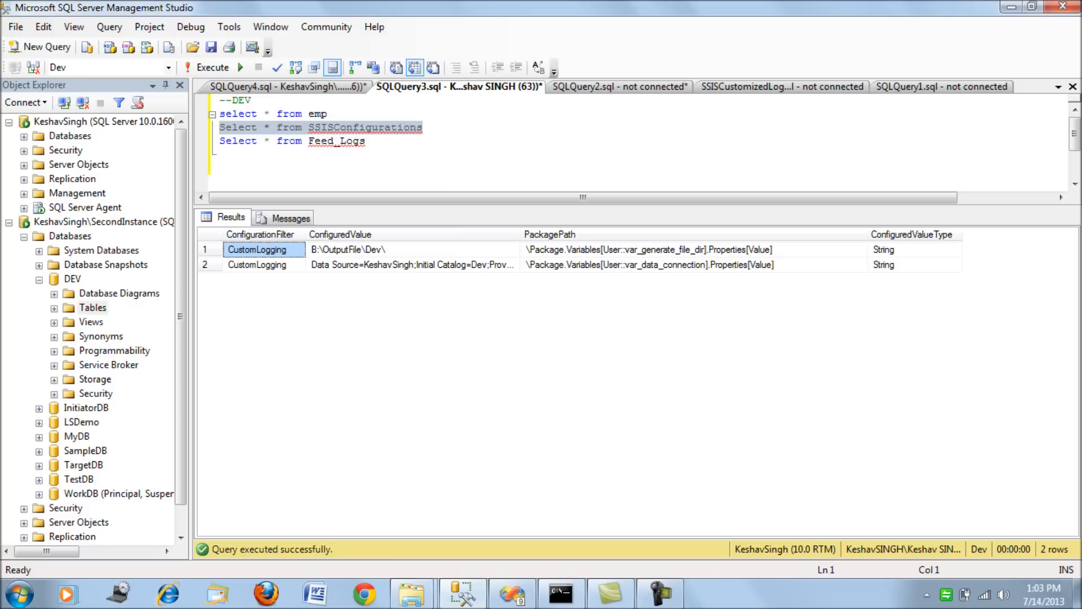
click(383, 250)
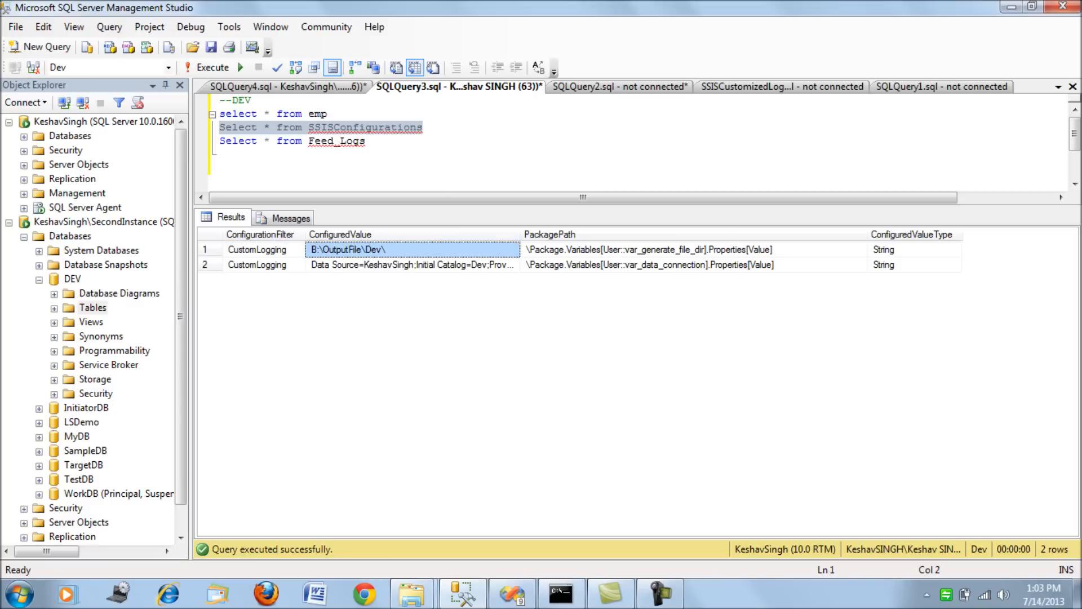
drag(520, 235, 705, 235)
click(494, 265)
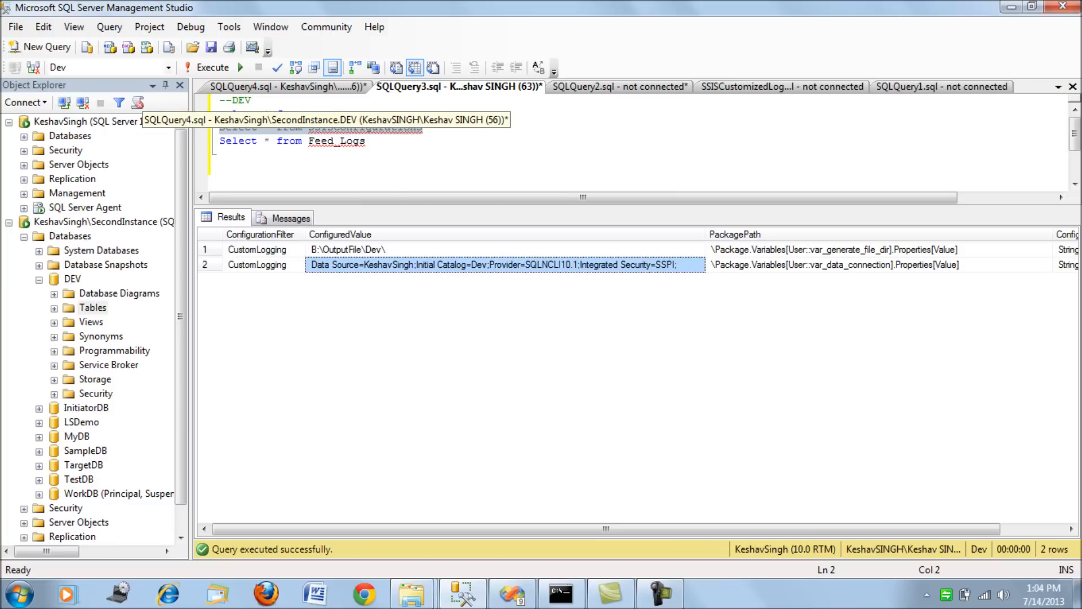
Run only the SSISConfigurations select statement in the Prod query, widen the ConfiguredValue column, and inspect the output directory value.
click(285, 87)
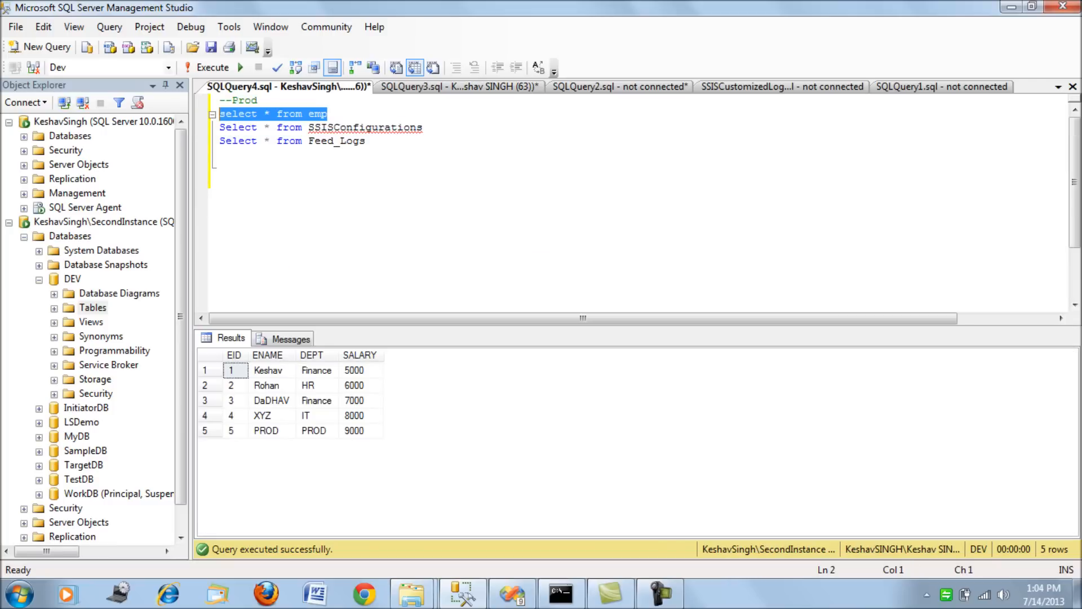
key(Down)
key(End)
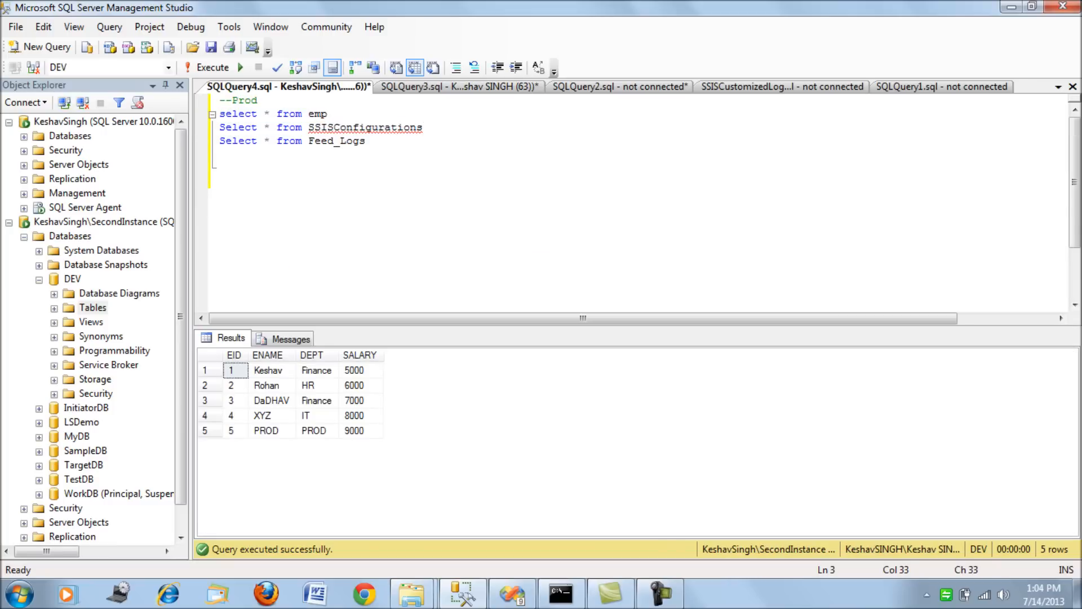
key(shift+Home)
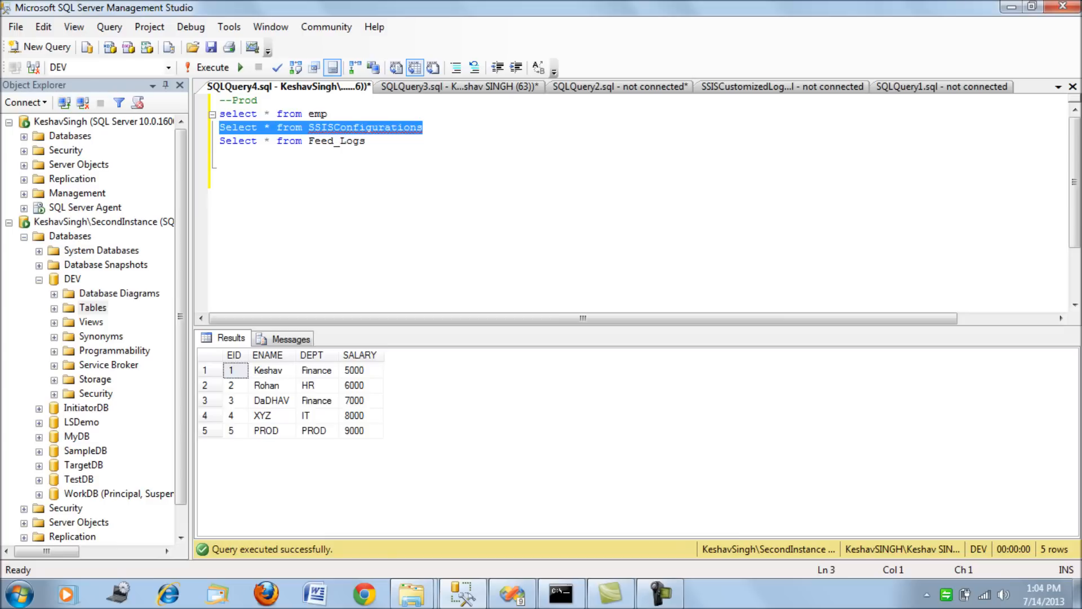
key(F5)
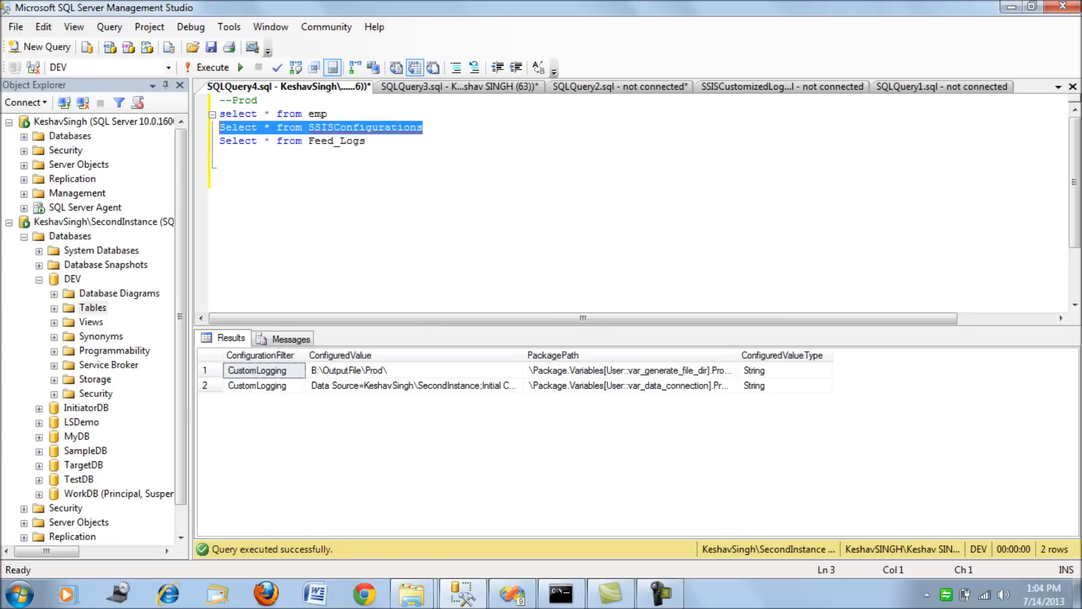
drag(524, 355, 775, 355)
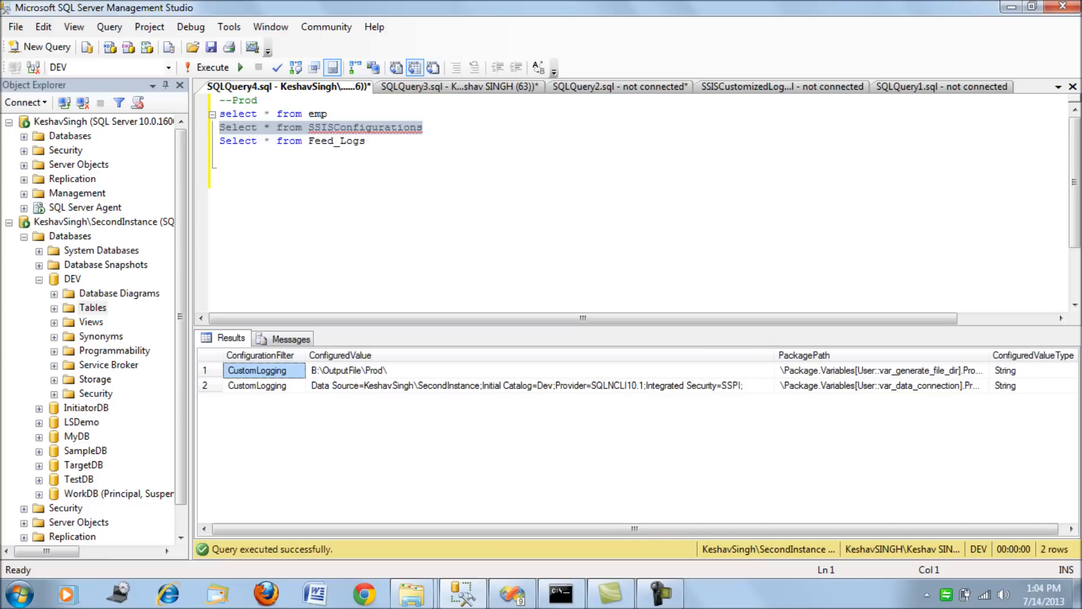
click(387, 370)
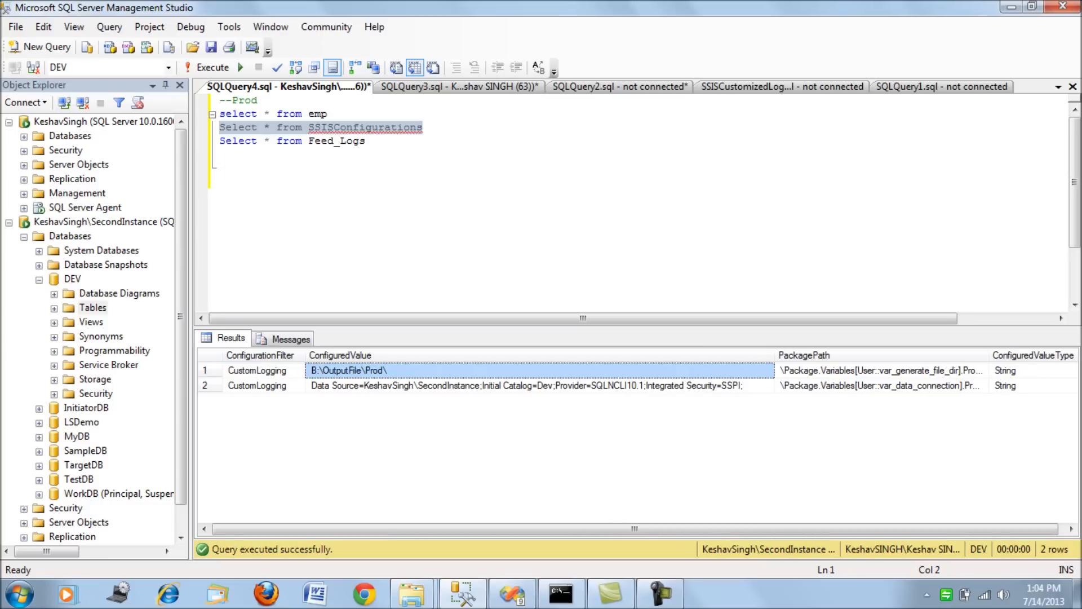
Copy the connection string from the Prod results into the query below the Feed_Logs statement, and highlight its data source name.
click(507, 386)
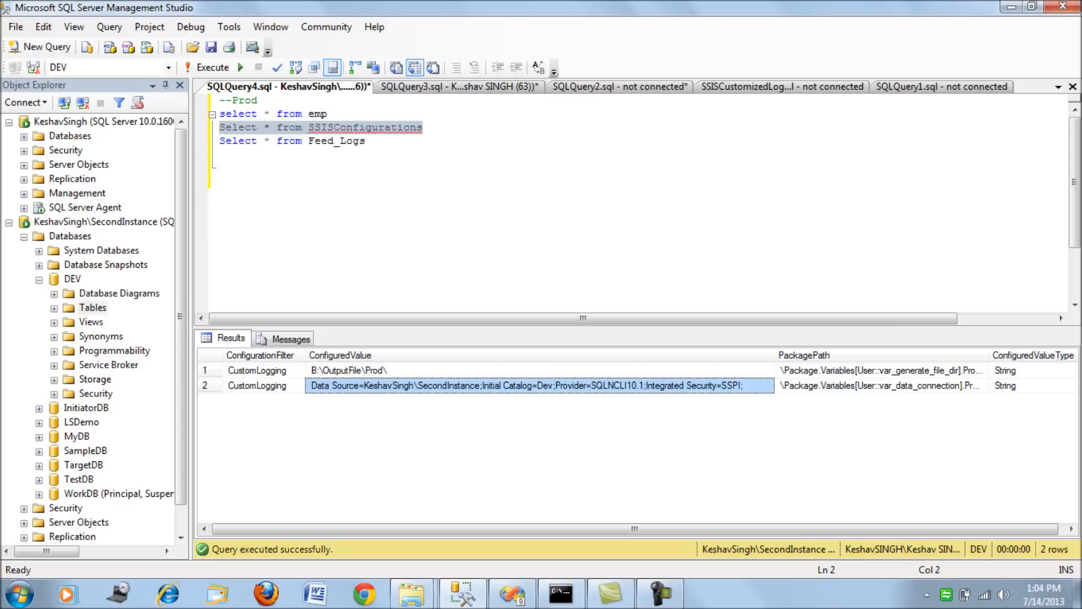
click(366, 141)
key(Return)
key(Return)
text(Data Source=KeshavSingh\SecondInstance;Initial Catalog=Dev;Provider=SQLNCLI10.1;Integrated Security=SSPI;)
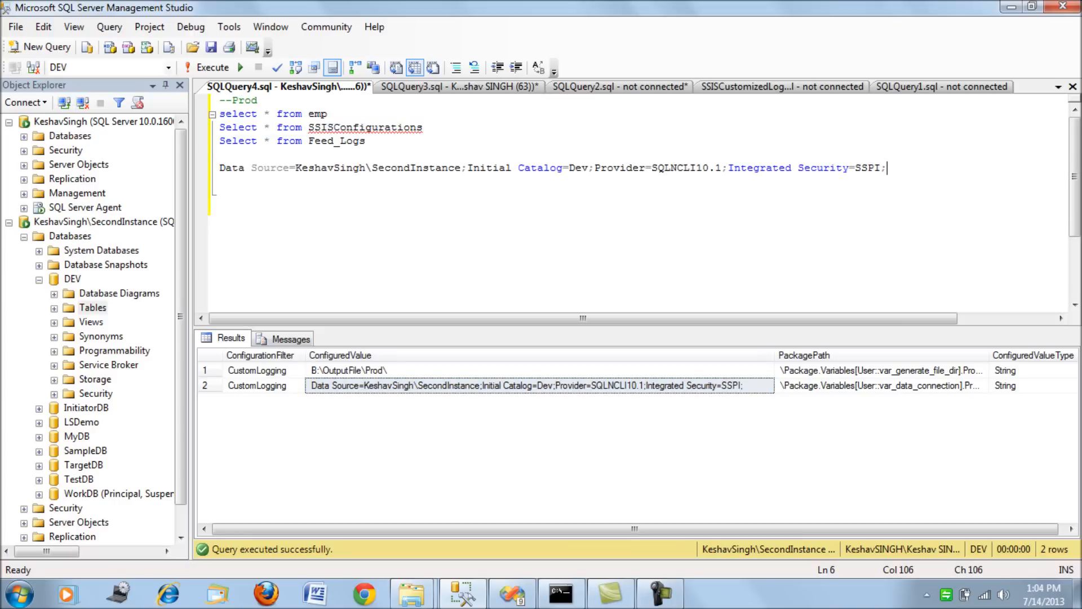
drag(461, 168, 296, 168)
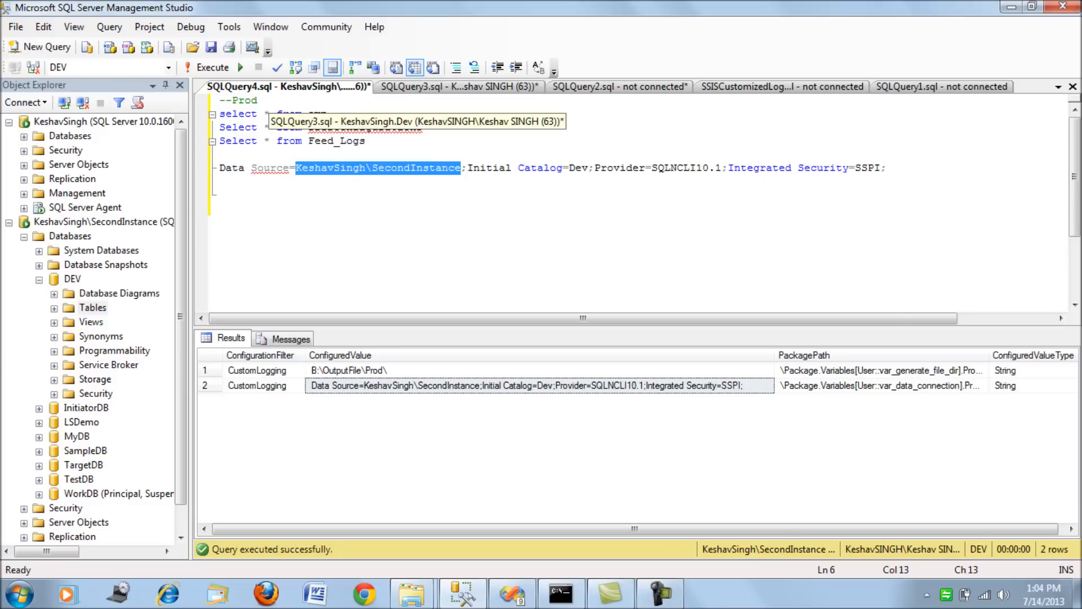
Paste the Dev connection string into the DEV query on a new line below the Feed_Logs statement.
click(459, 86)
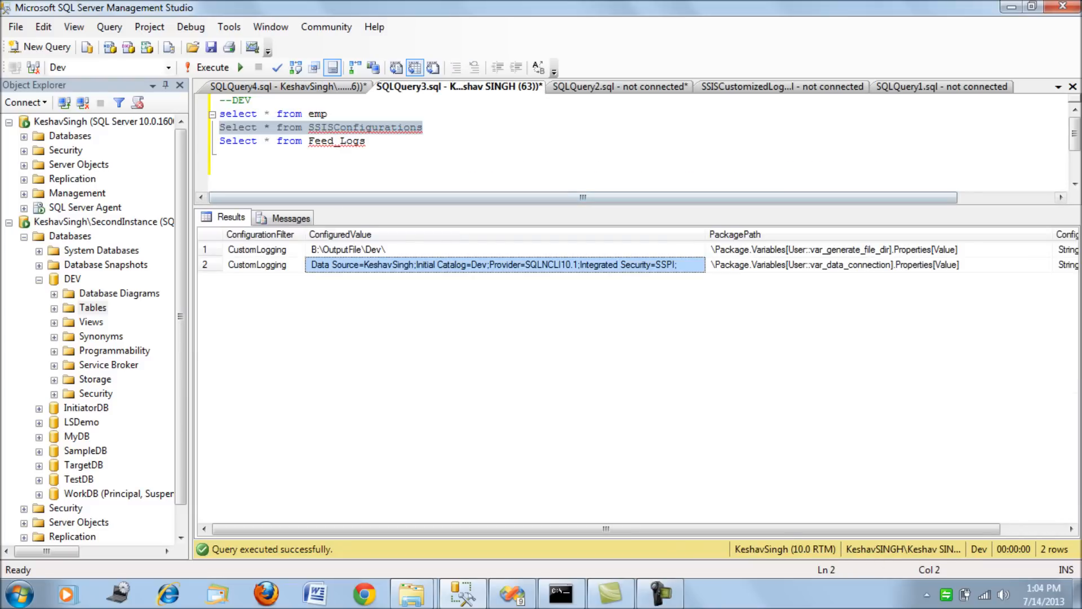
click(221, 155)
key(Return)
key(Return)
text(Data Source=KeshavSingh;Initial Catalog=Dev;Provider=SQLNCLI10.1;Integrated Security=SSPI;)
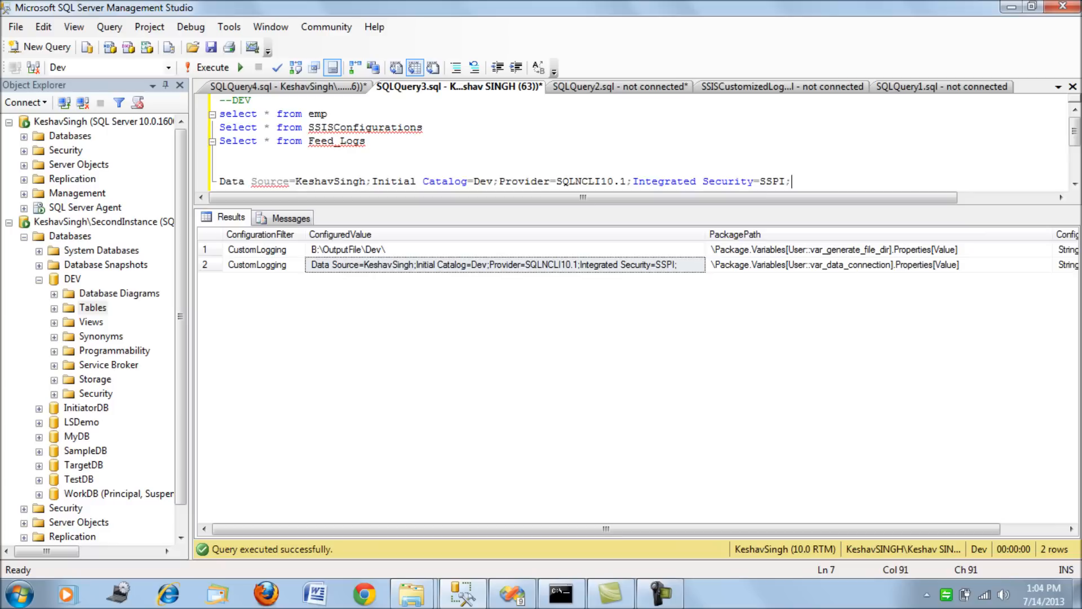
Compare the data source names in the DEV and Prod connection strings, and switch back to the configuration wizard in Visual Studio.
drag(366, 181, 296, 181)
click(792, 182)
key(ctrl+Tab)
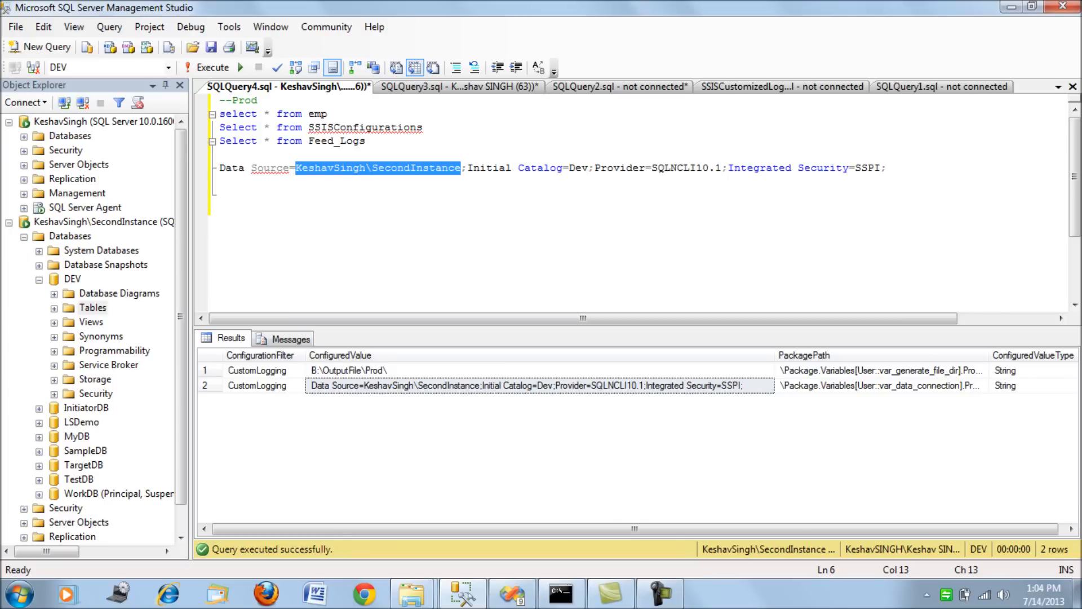
click(512, 594)
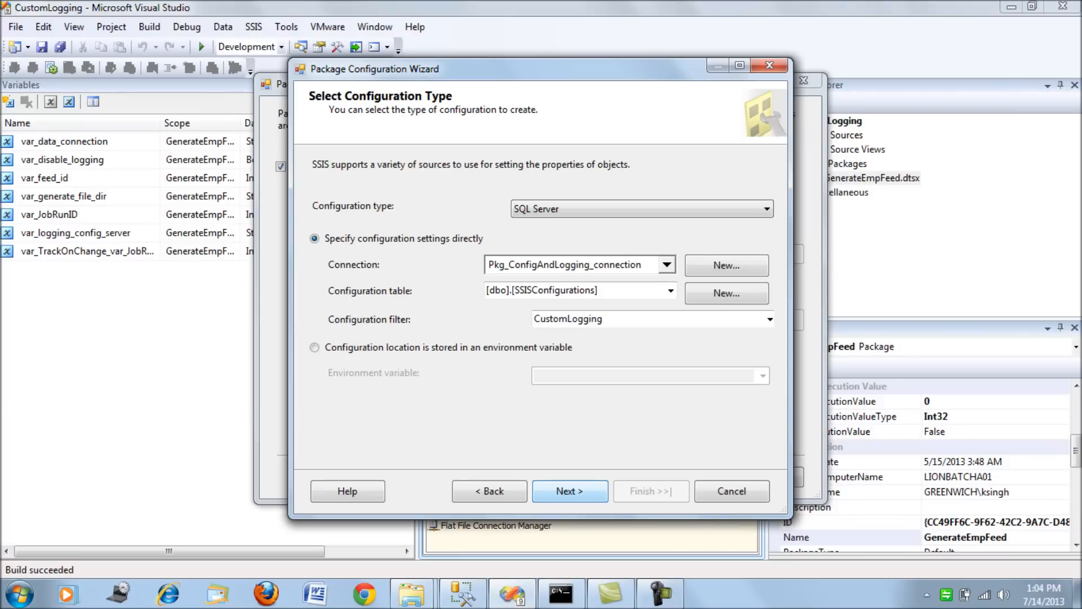
Review the variable Value properties selected for export in the configuration wizard, cancel the wizard, and close the Package Configurations Organizer.
click(570, 491)
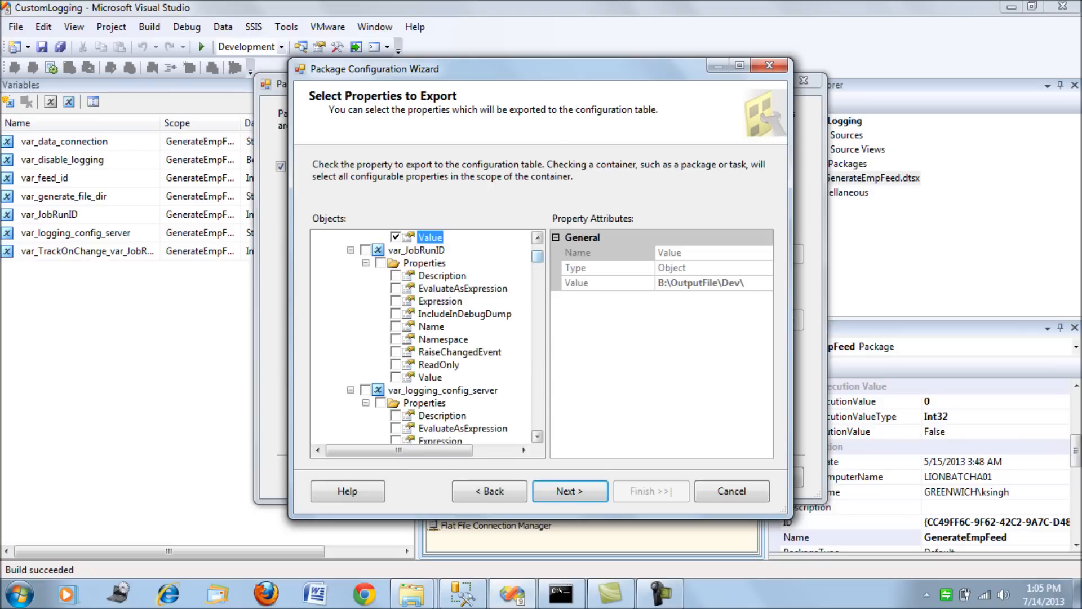
scroll(537, 256, up, 4)
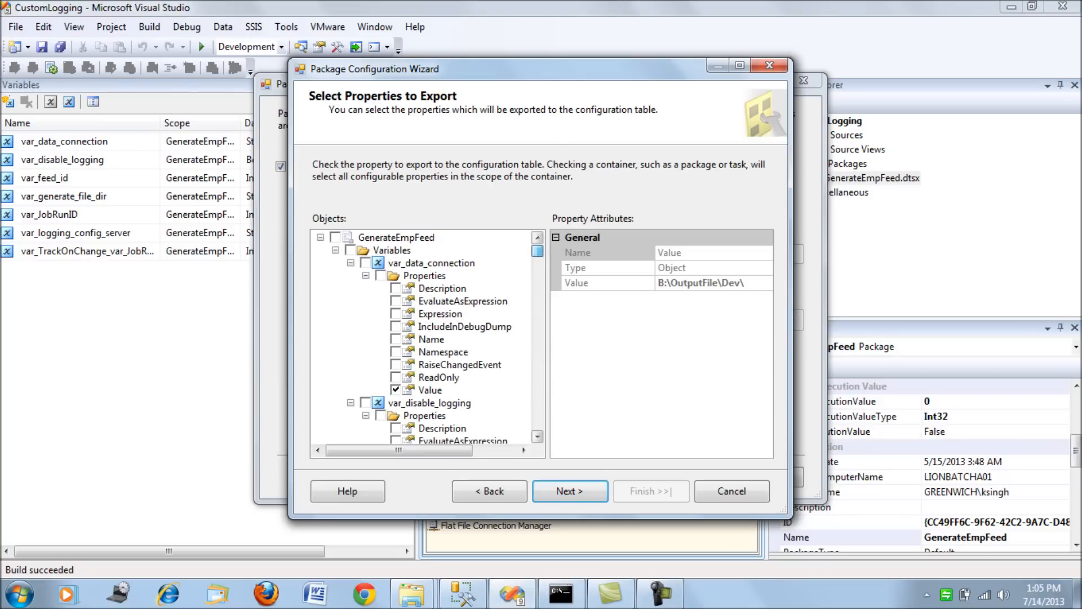
scroll(537, 252, down, 6)
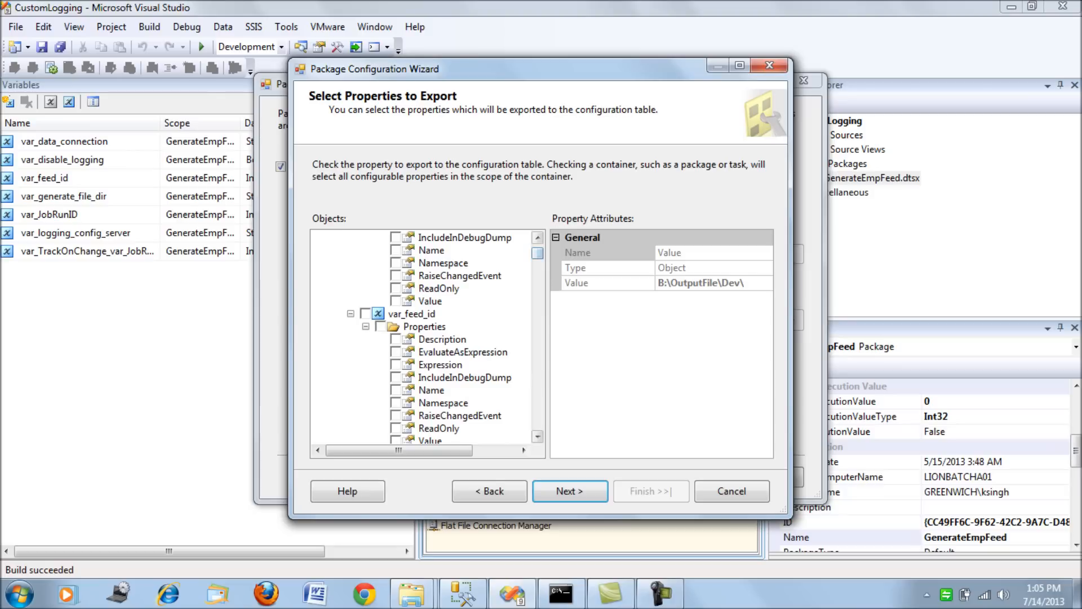
drag(537, 253, 537, 255)
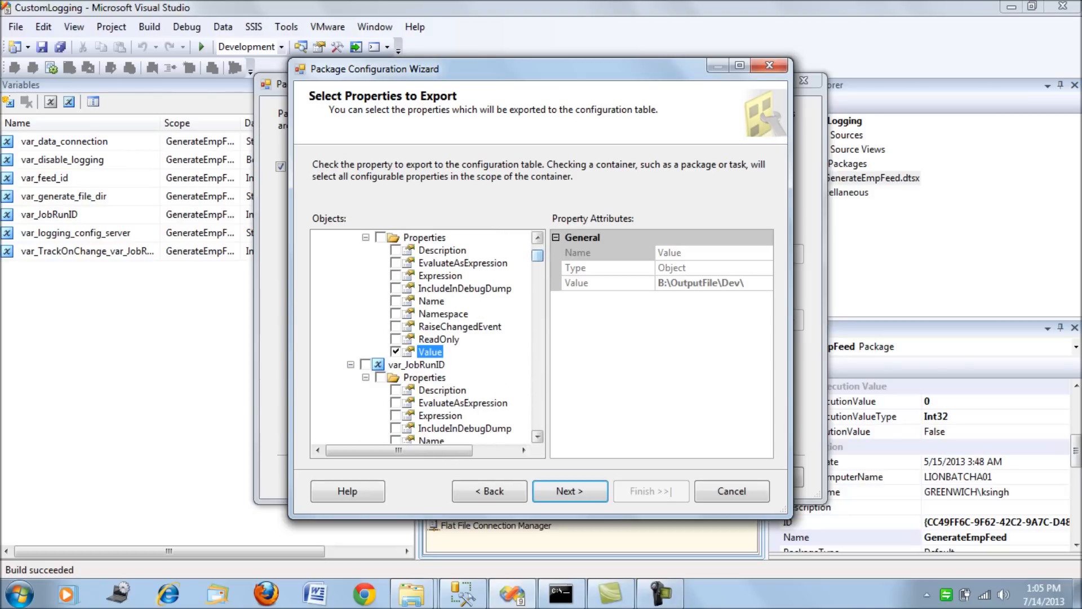
click(537, 238)
click(537, 238)
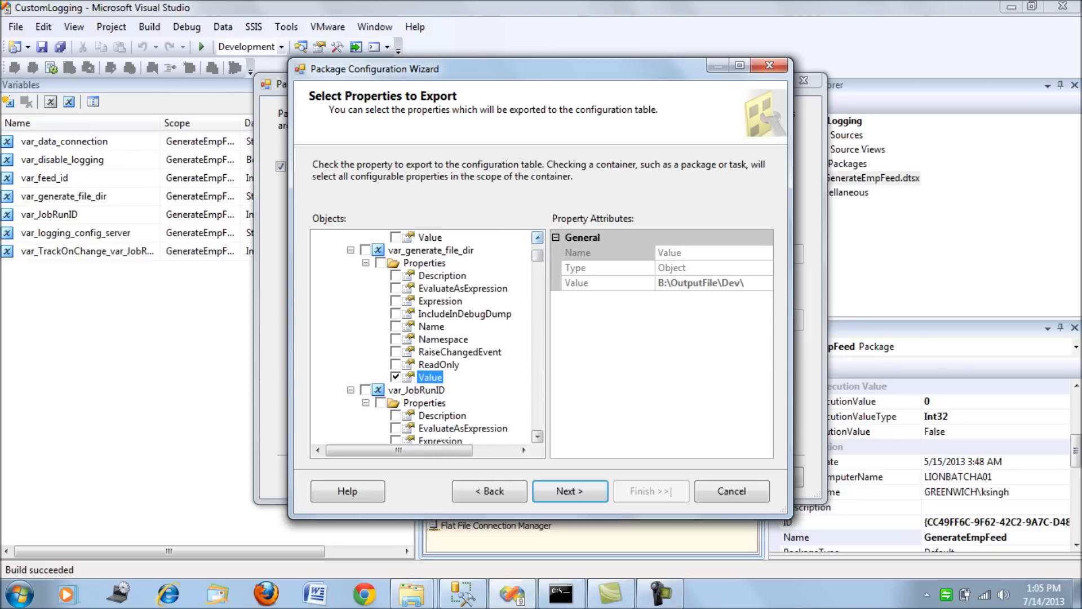
click(731, 491)
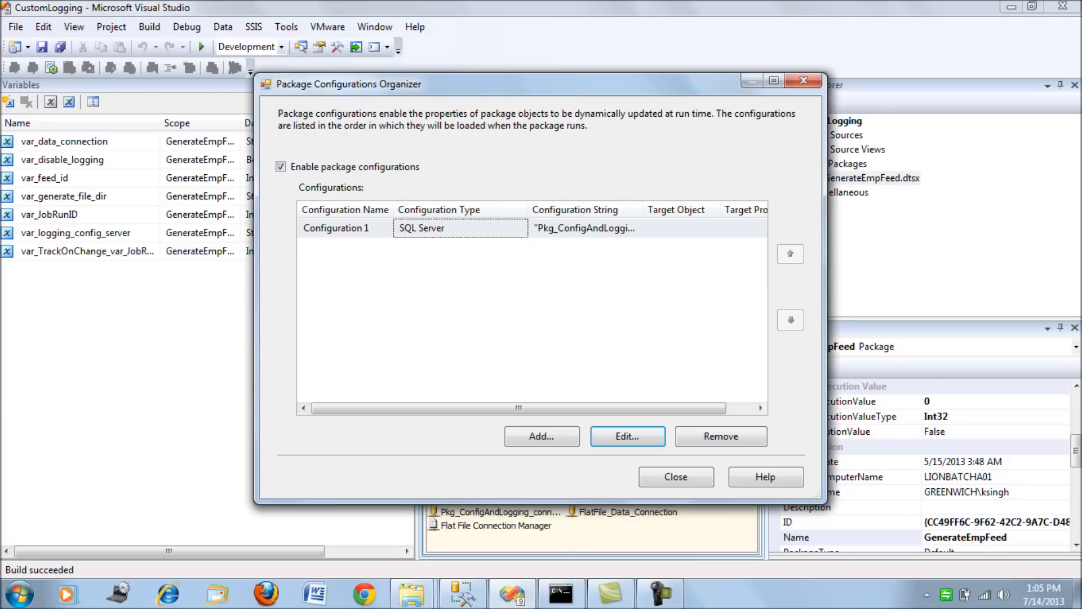
click(676, 477)
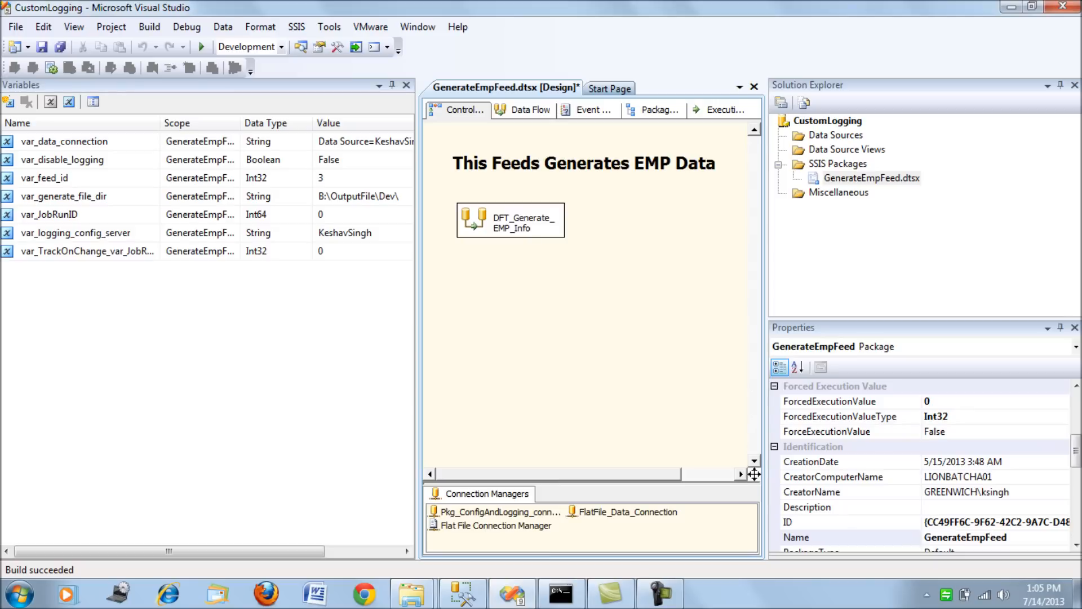
Relate var_logging_config_server to the SSISConfigurations and Feed_Logs statements in the Prod query in Management Studio, and inspect the variable's value in Visual Studio.
click(76, 233)
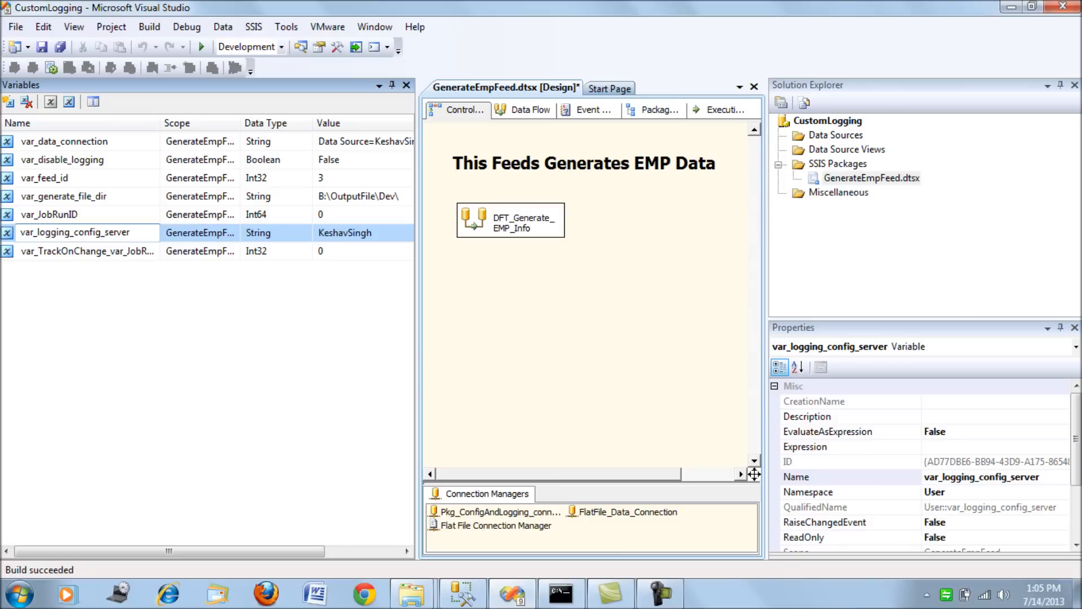
click(462, 593)
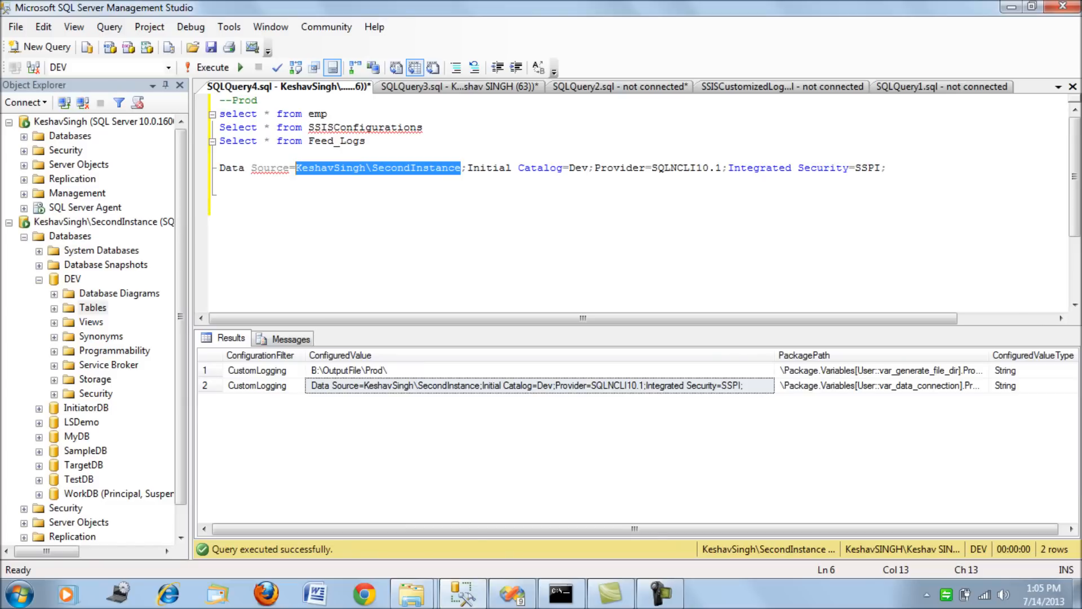
drag(367, 142, 219, 128)
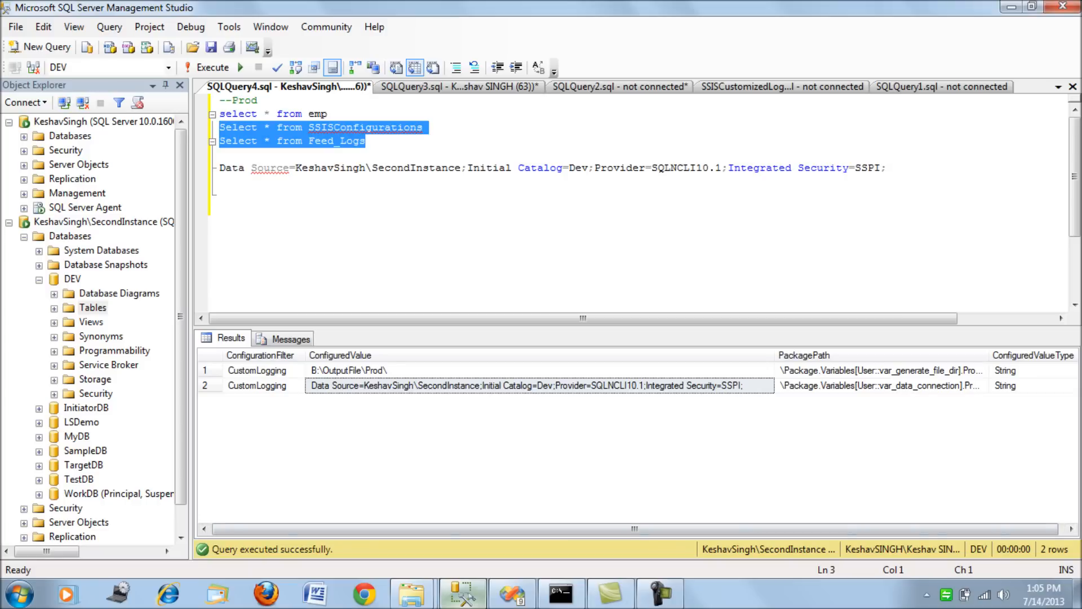
click(463, 594)
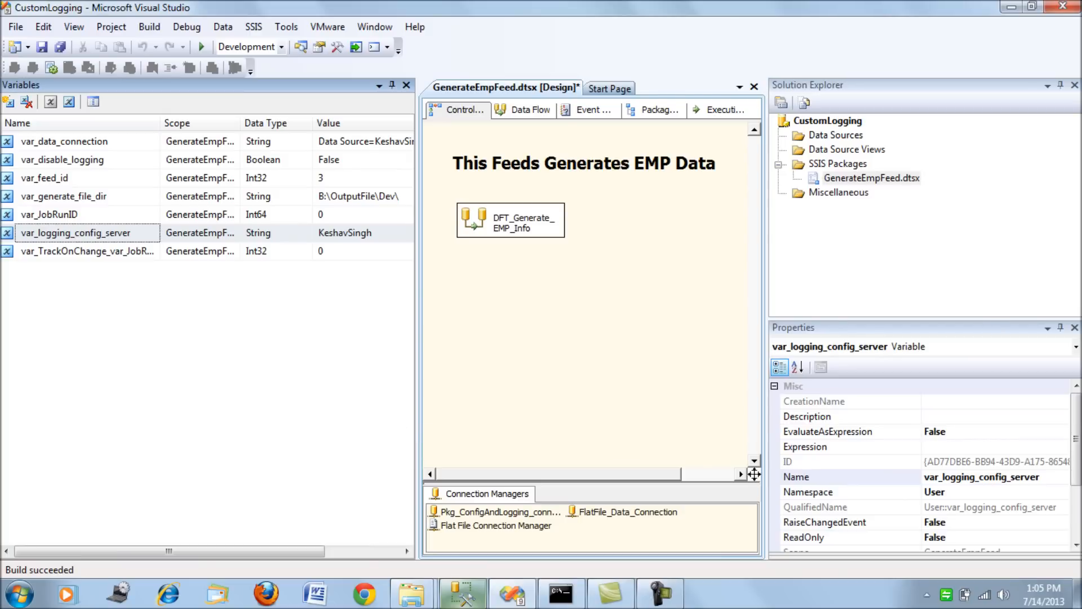
click(375, 233)
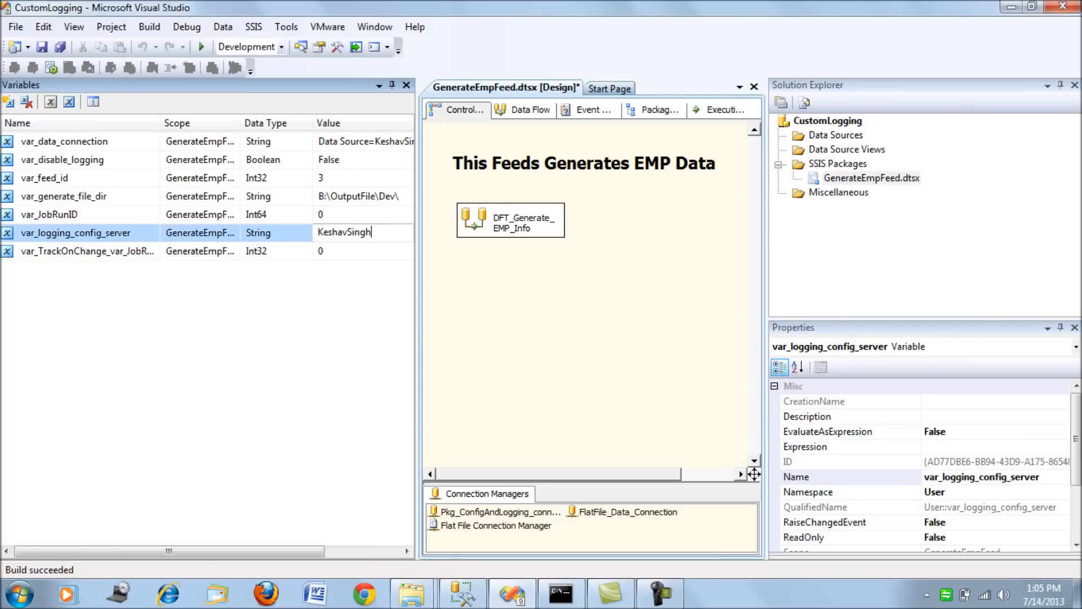
Evaluate the ServerName expression of Pkg_ConfigAndLogging_connection in the Expression Builder, and cancel without changing it.
click(501, 511)
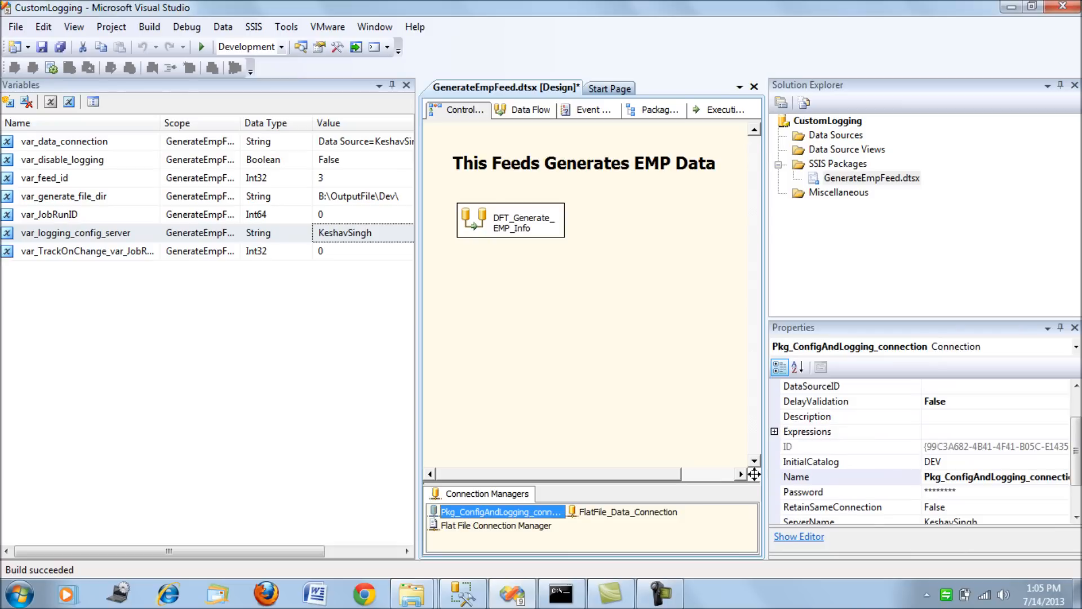
click(774, 432)
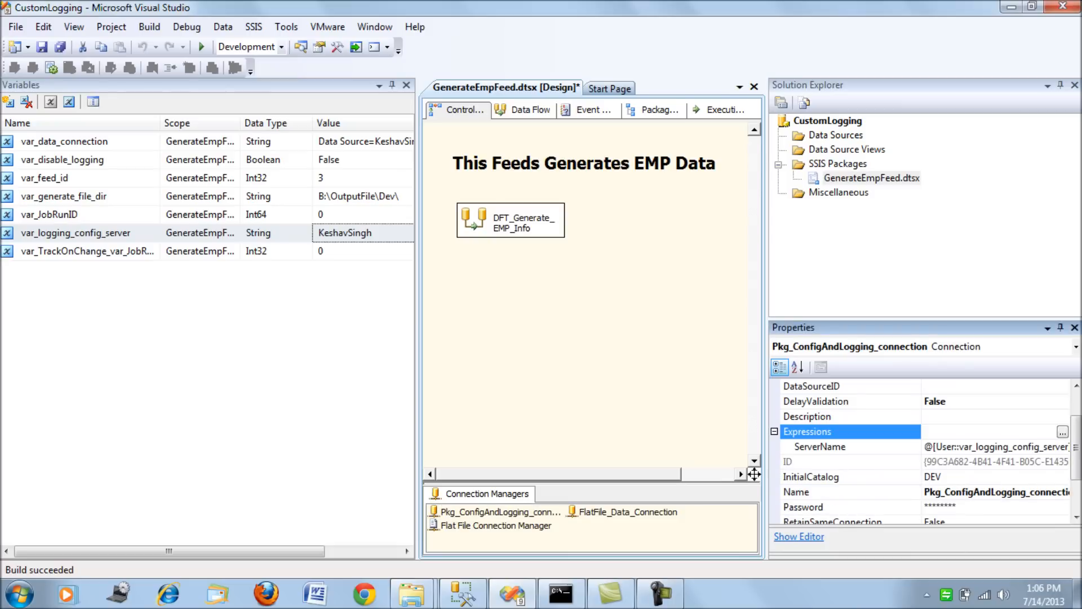
click(1059, 447)
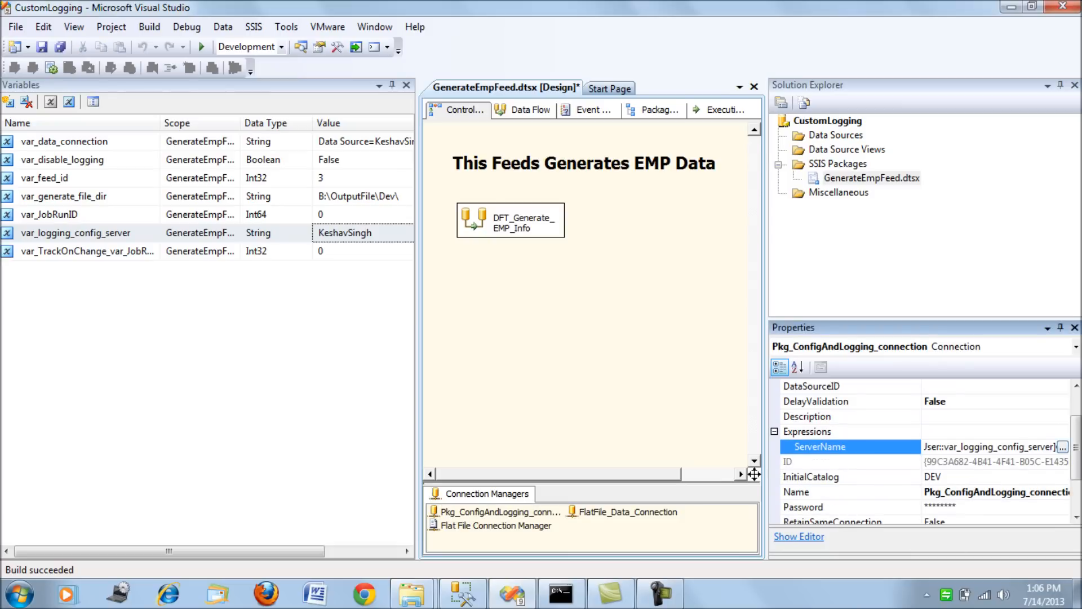
click(1062, 446)
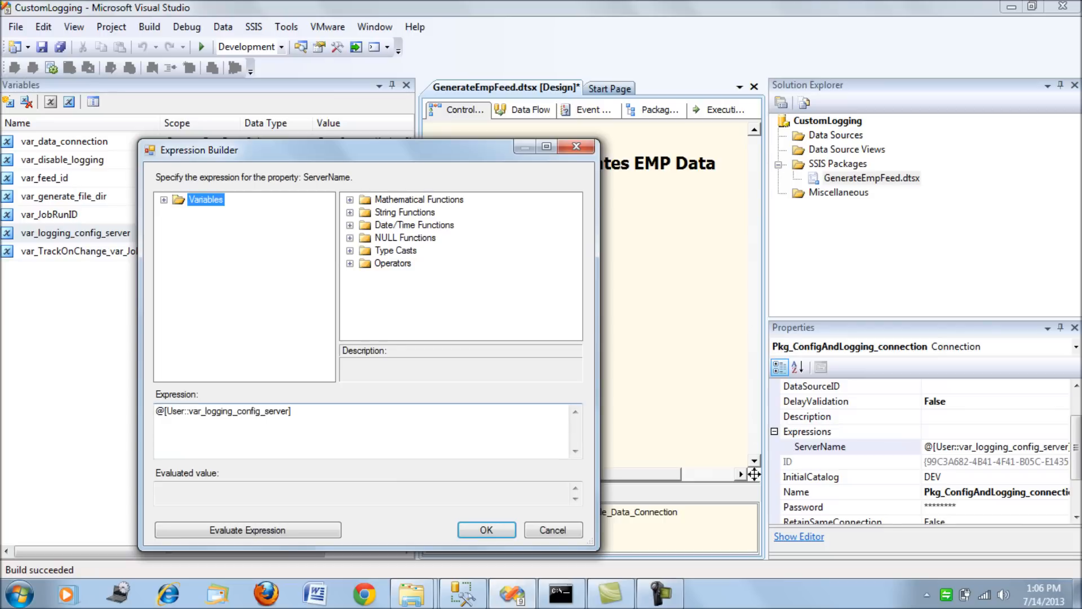
click(248, 530)
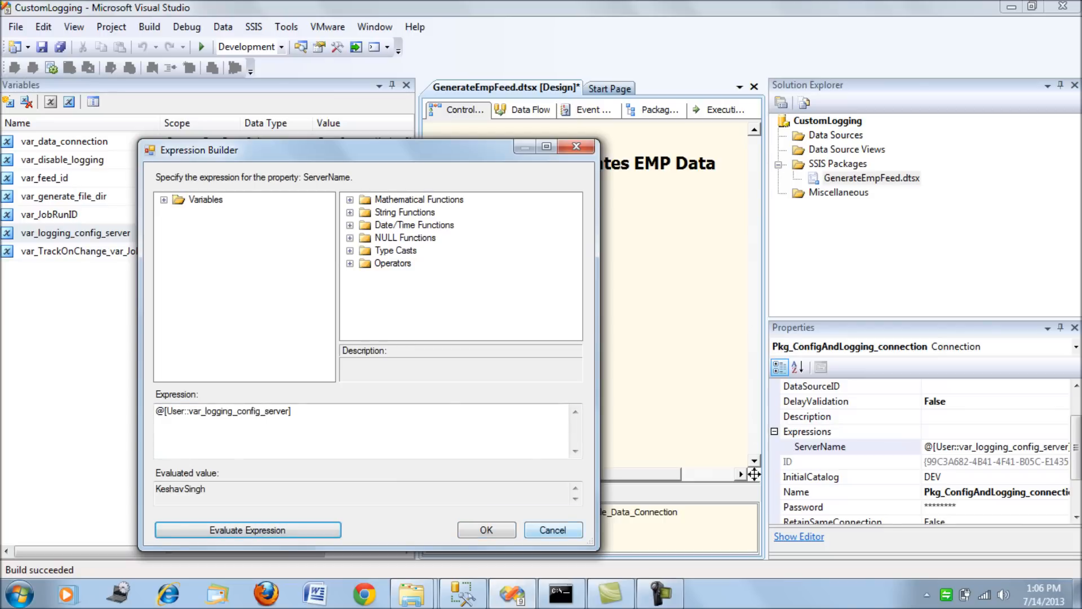
click(553, 530)
click(570, 350)
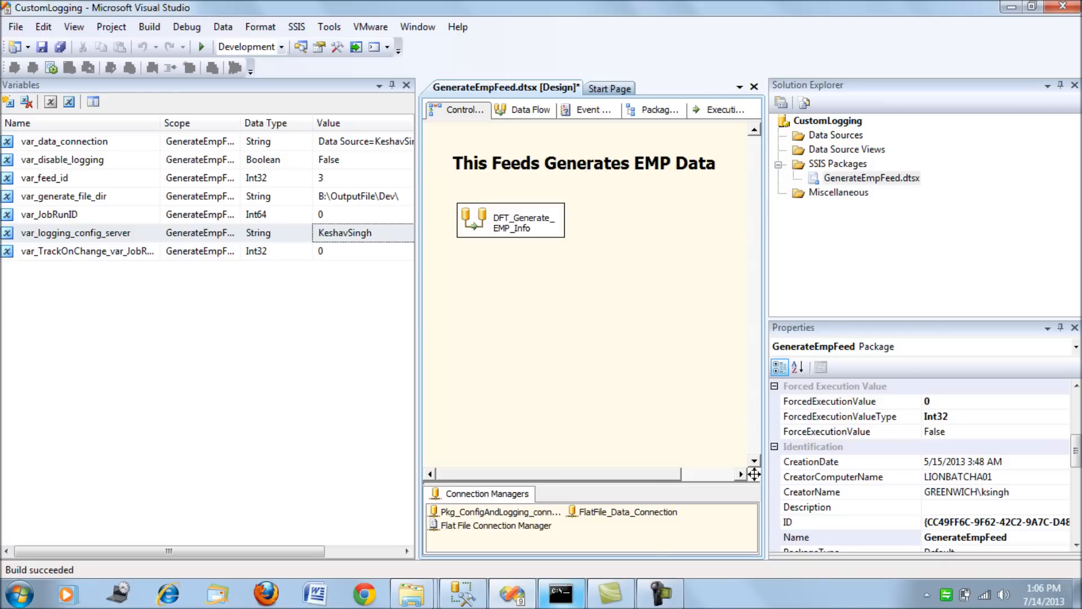
Run DTExec /f "B:\OutputFile\GenerateEmpFeed.dtsx" in the command prompt, without a /SET override for the configuration server.
click(560, 593)
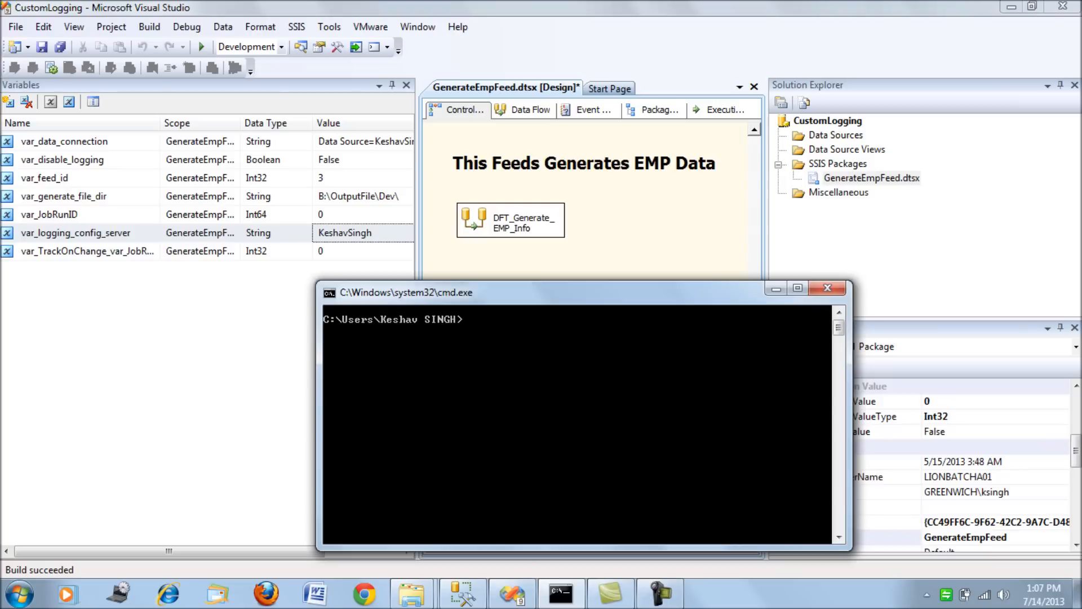
key(Up)
key(Up)
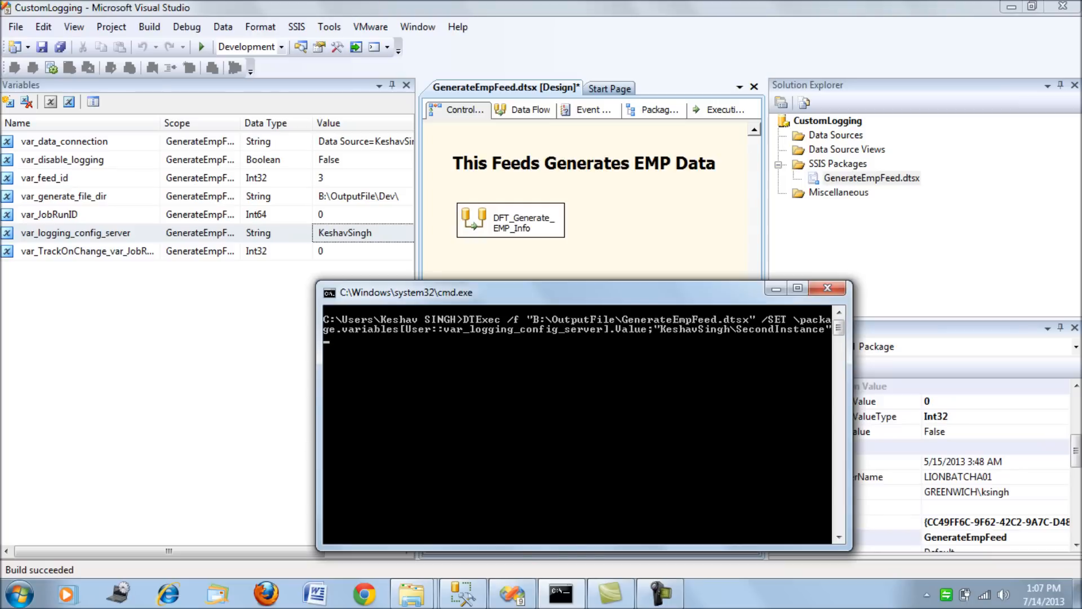
key(Up)
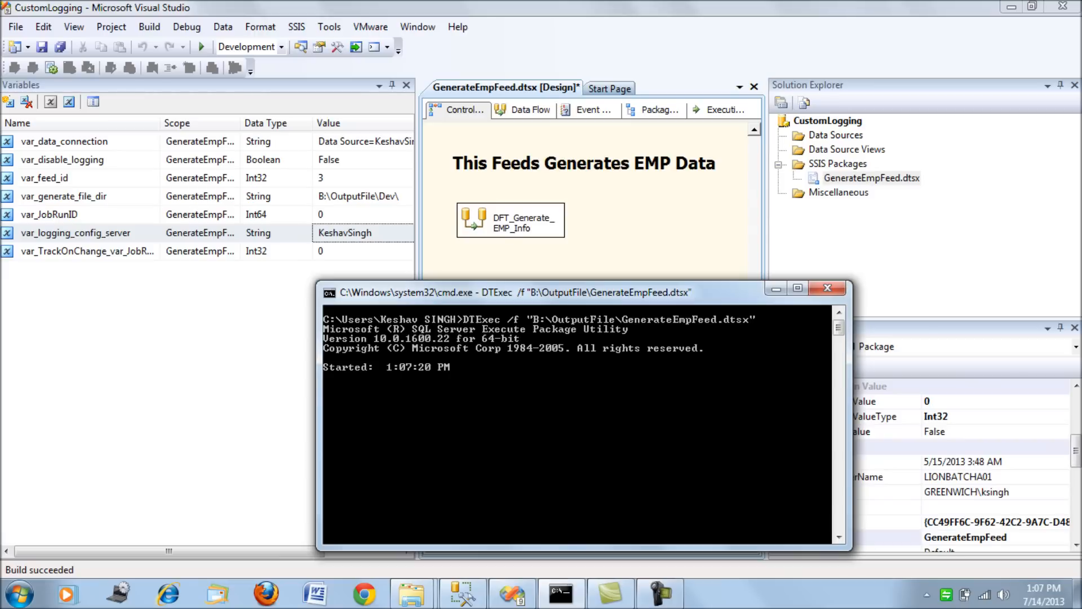
Refresh the OutputFile folder in Windows Explorer, check the DTExec run in the command prompt, and return to the folder.
mouse_move(411, 593)
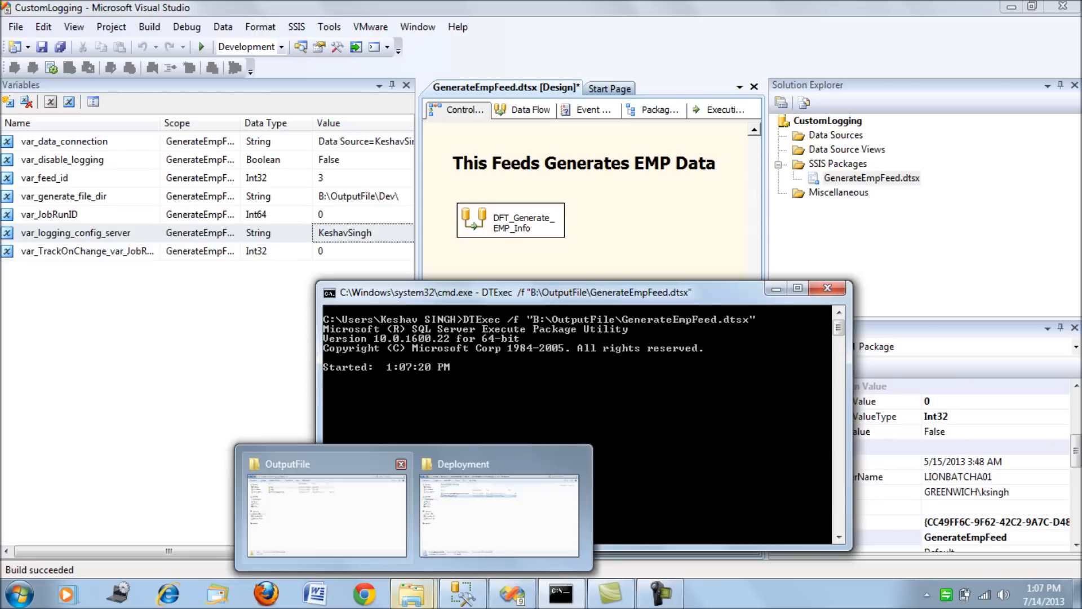
click(326, 510)
click(301, 253)
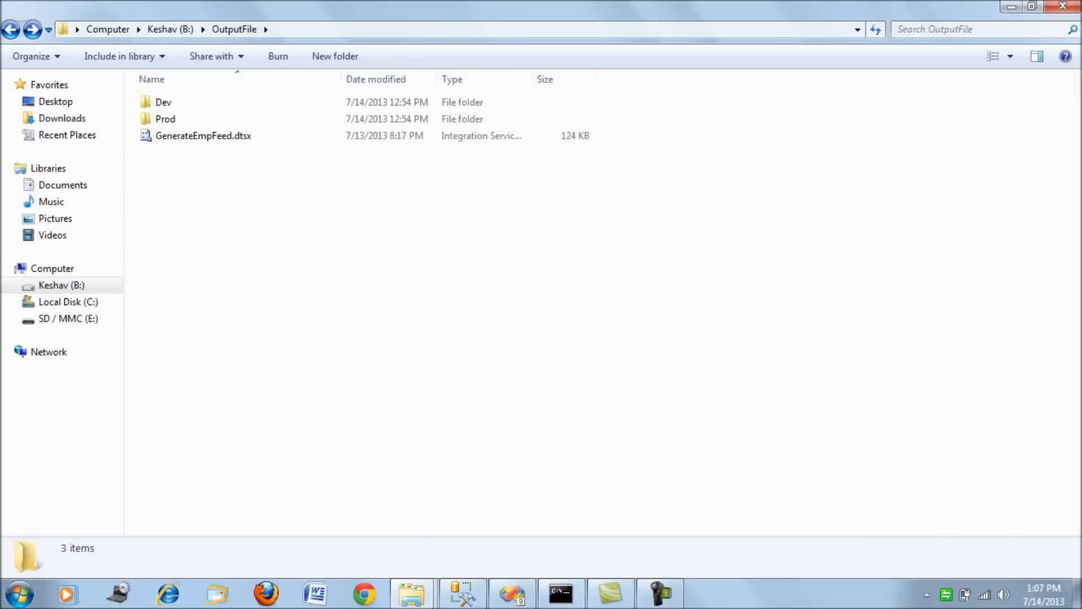
click(316, 29)
key(Return)
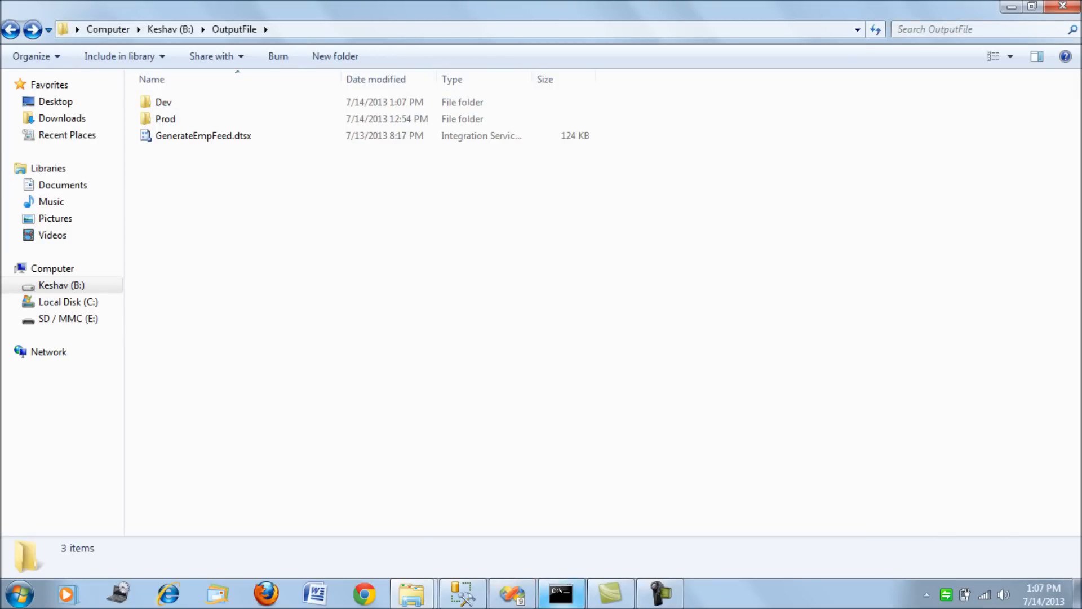
click(564, 593)
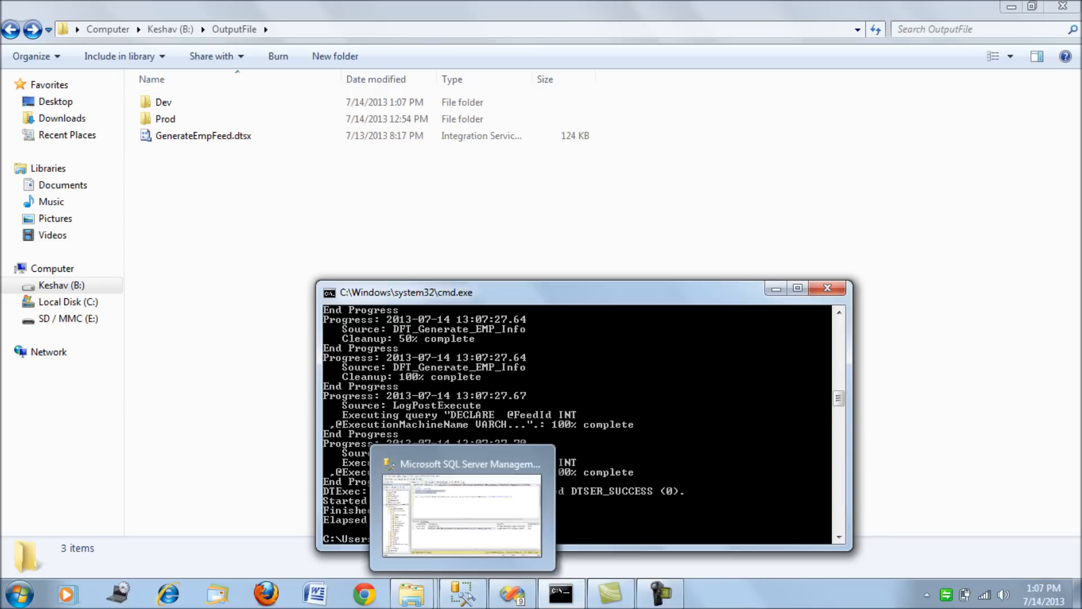
click(276, 259)
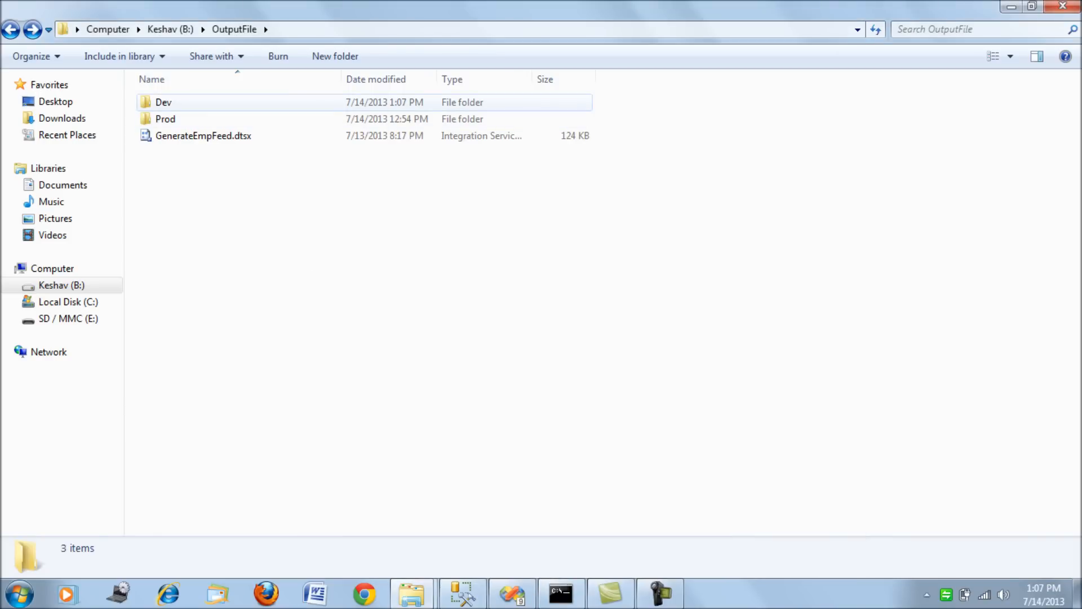
Open Emp.txt from the Dev folder and select all its contents to examine the exported employee rows.
double_click(163, 102)
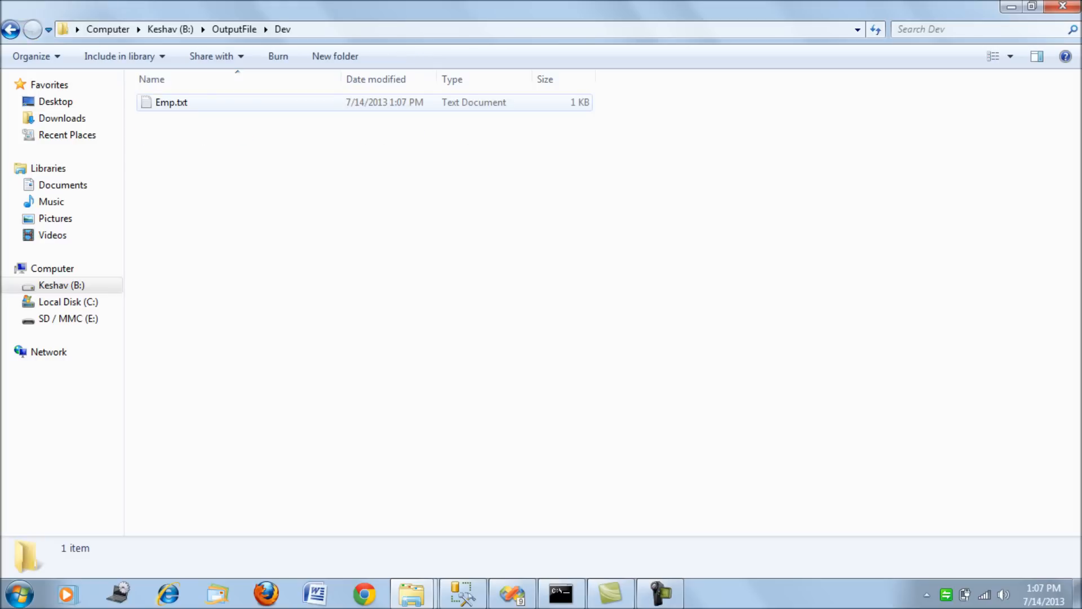
double_click(171, 102)
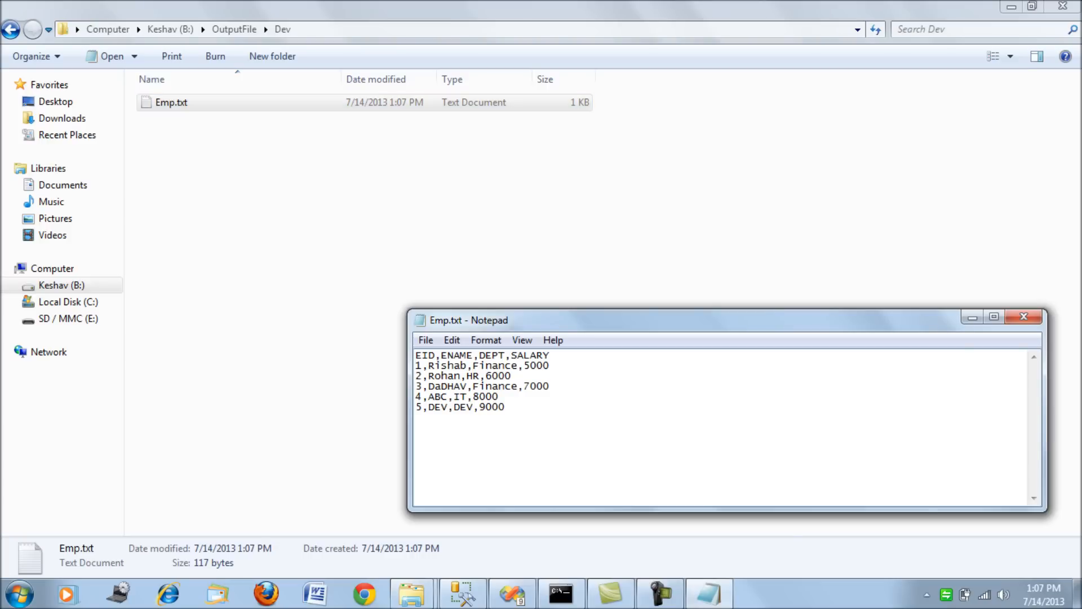
key(ctrl+a)
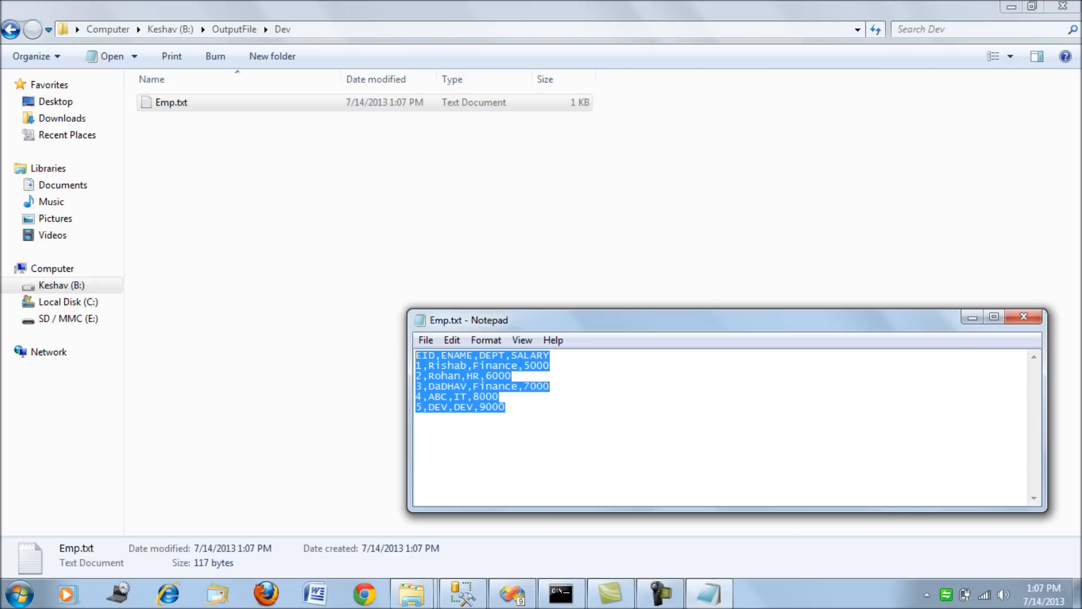
Run only the emp select statement in the DEV query in Management Studio to compare its rows with the exported file.
click(463, 593)
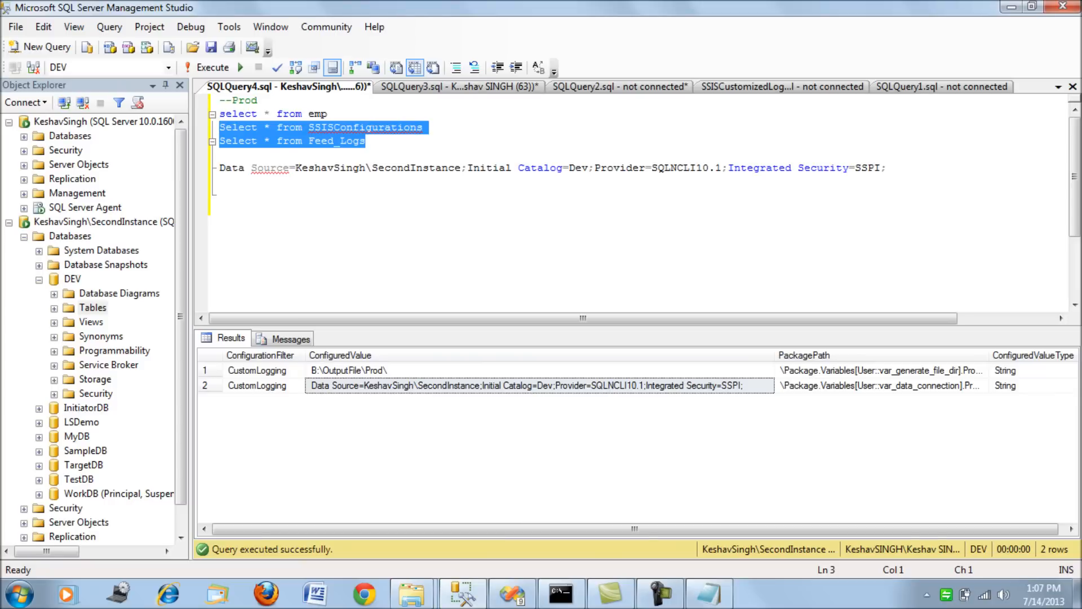
key(ctrl+Tab)
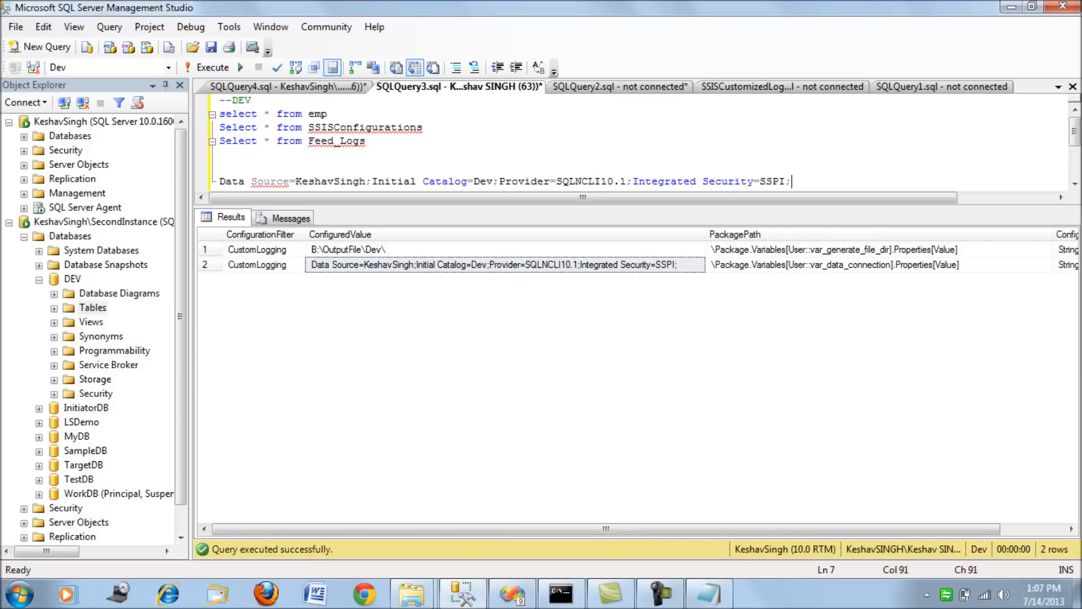
click(328, 113)
key(shift+Home)
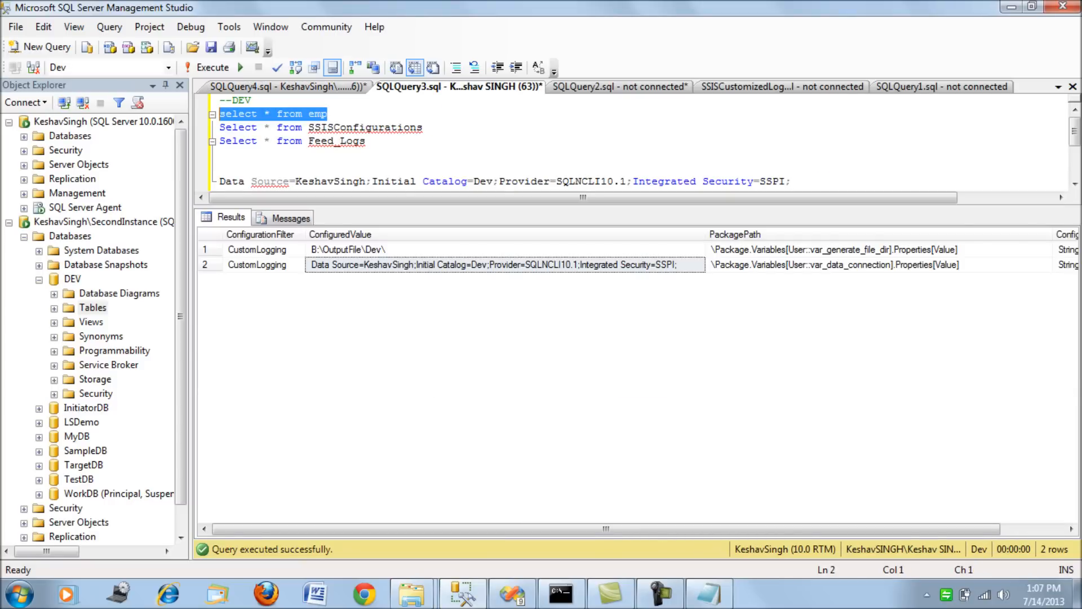
key(F5)
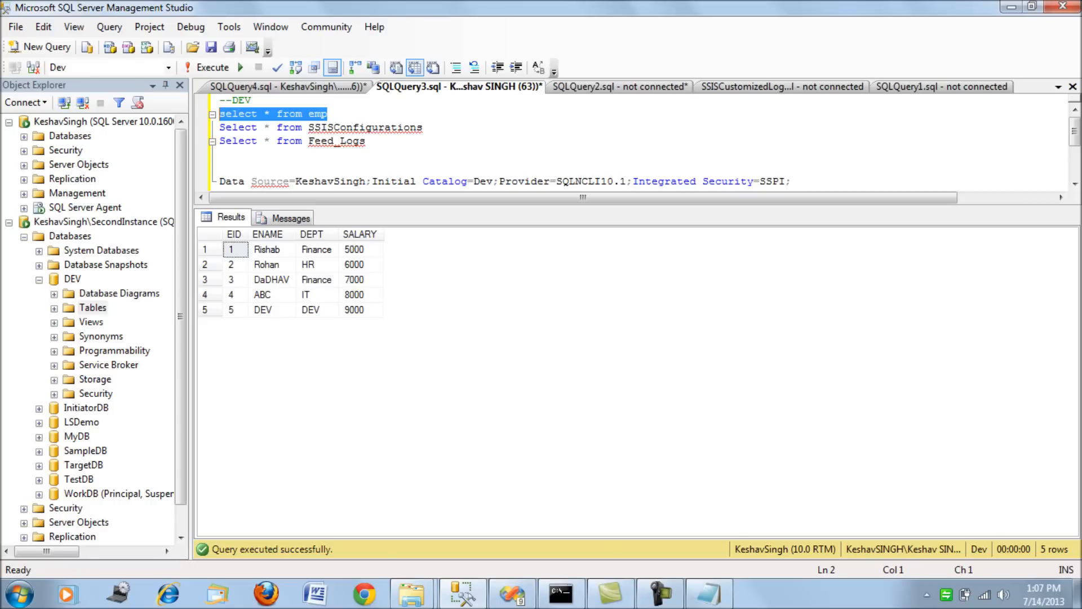
Run only the Feed_Logs select statement in the DEV query to check the logged package run.
drag(366, 141, 220, 128)
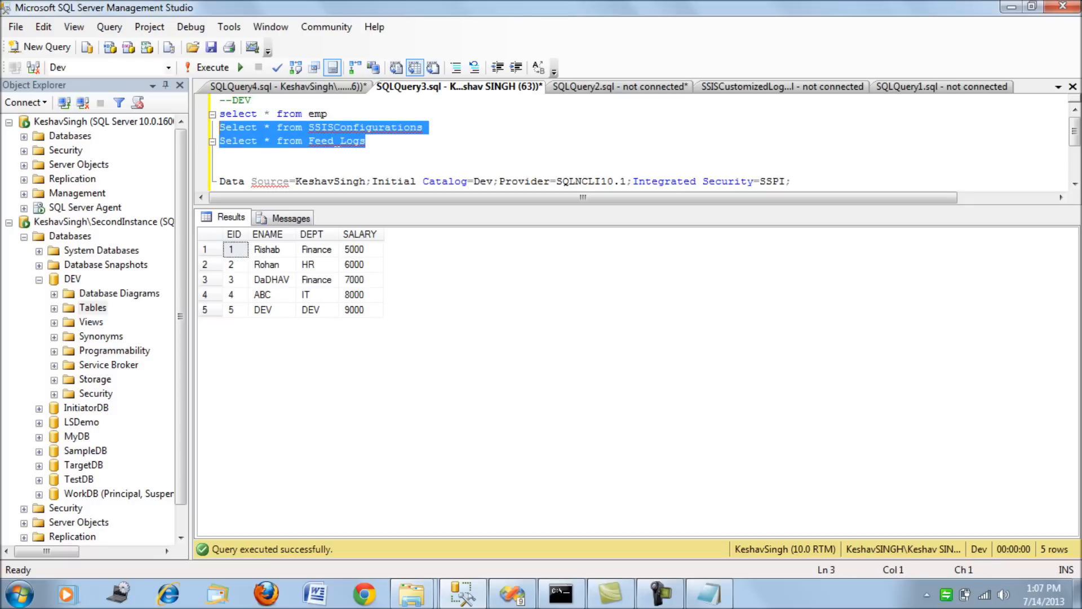
click(367, 141)
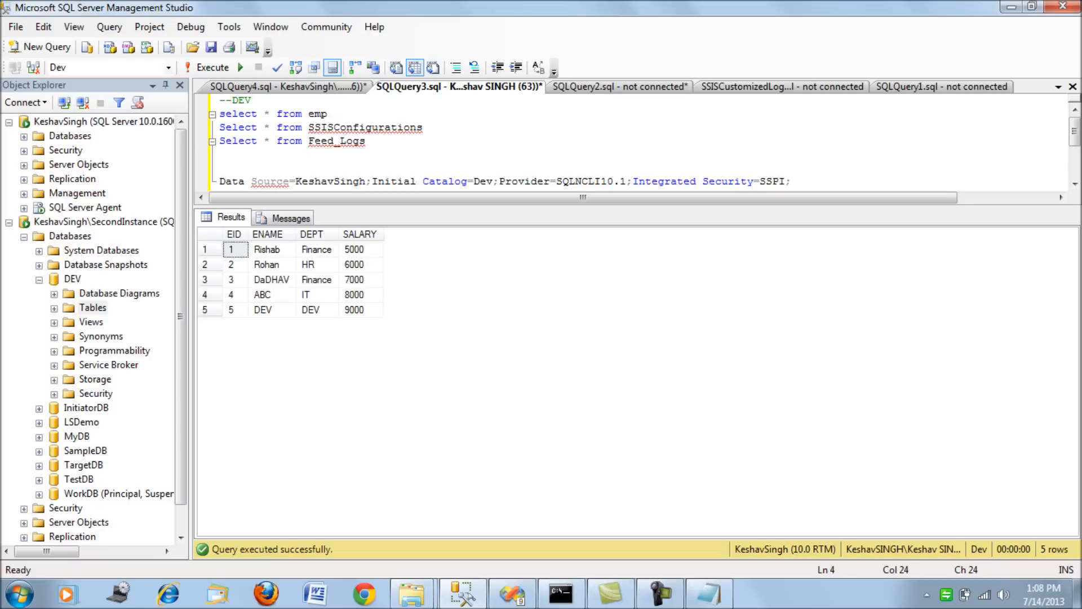
key(shift+Home)
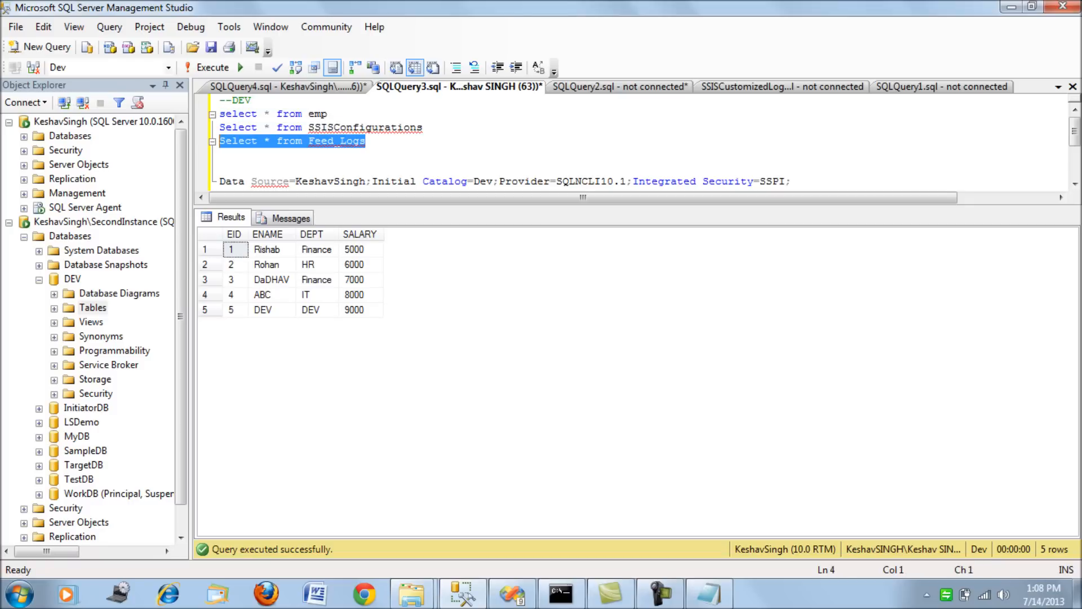
key(F5)
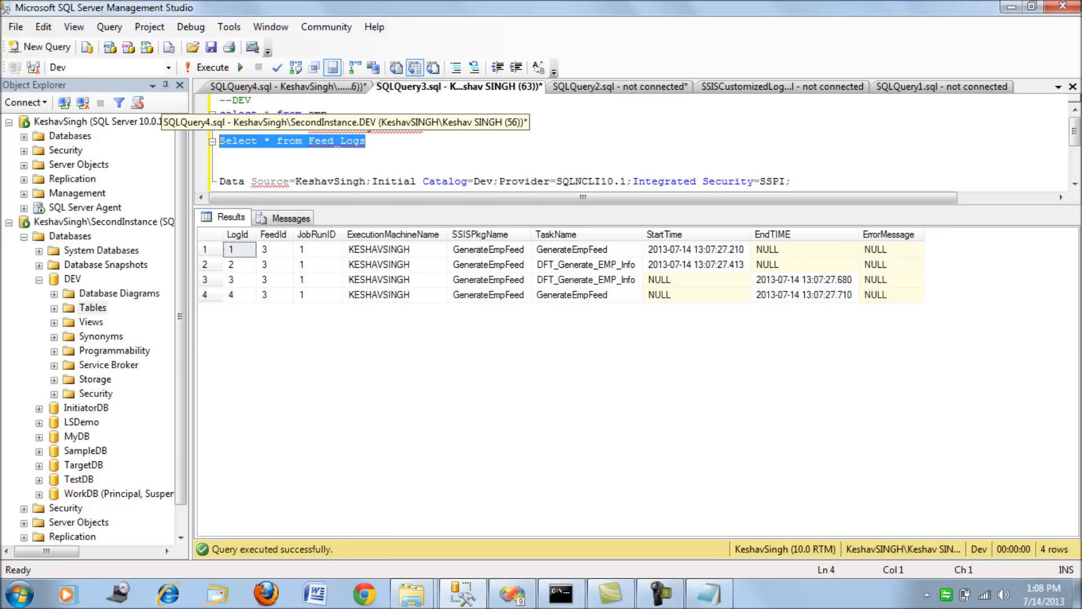
Switch to the Prod query and run only its Feed_Logs select statement to check for log rows.
click(338, 87)
click(366, 141)
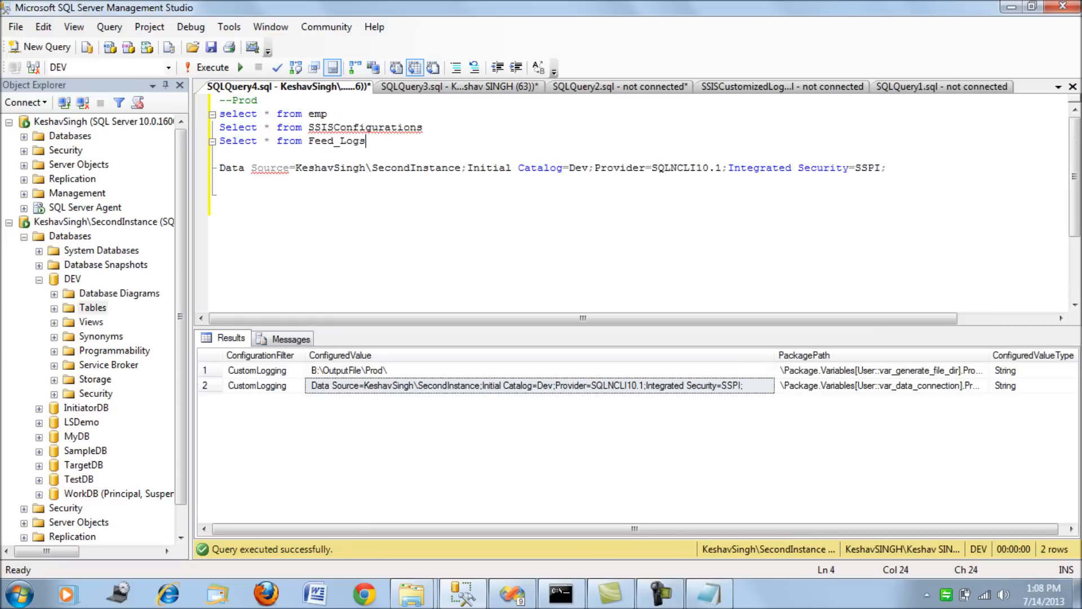
key(shift+Home)
key(F5)
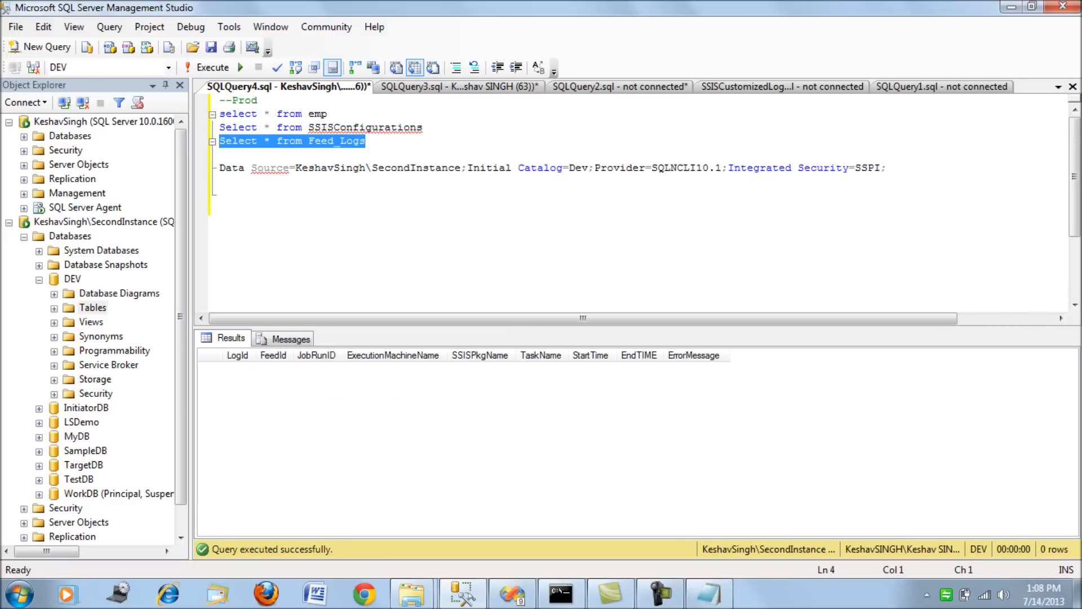
In the command prompt, recall the DTExec command for GenerateEmpFeed.dtsx with /SET overriding User::var_logging_config_server to the SecondInstance server.
mouse_move(561, 594)
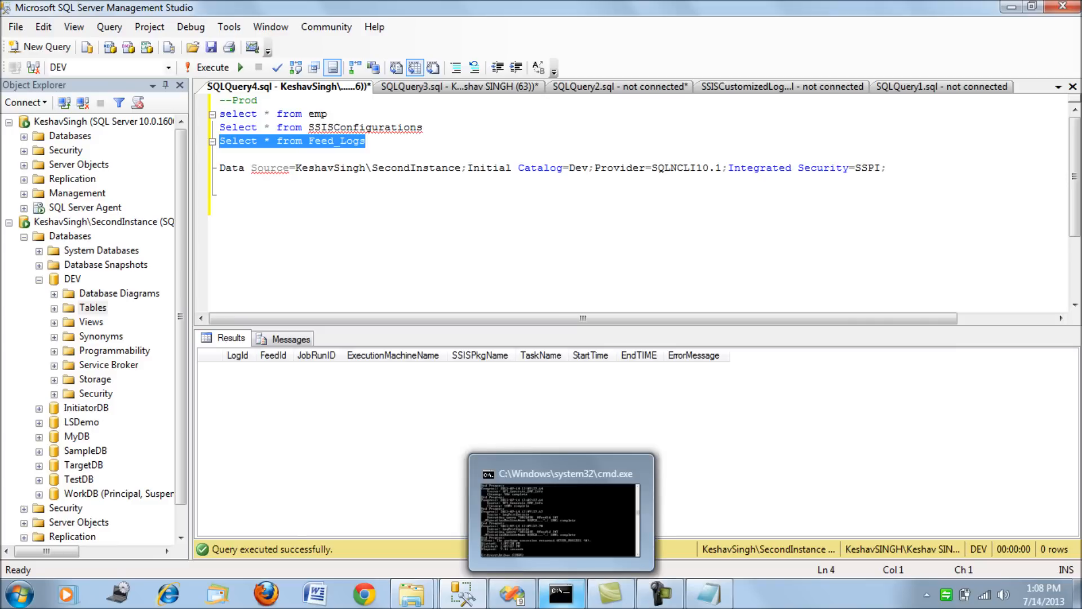
click(561, 594)
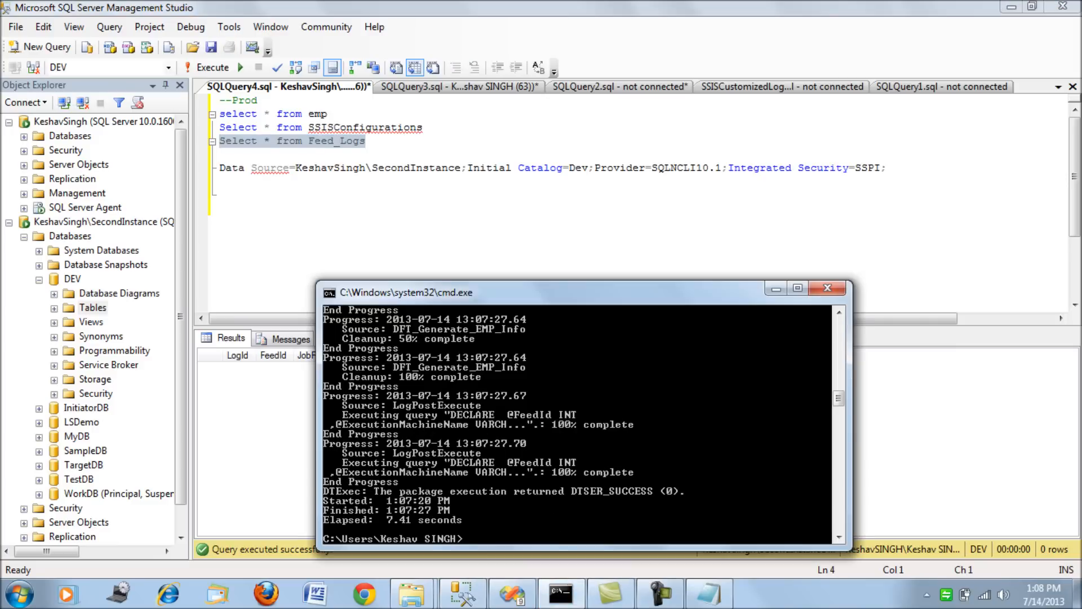
drag(508, 292, 517, 100)
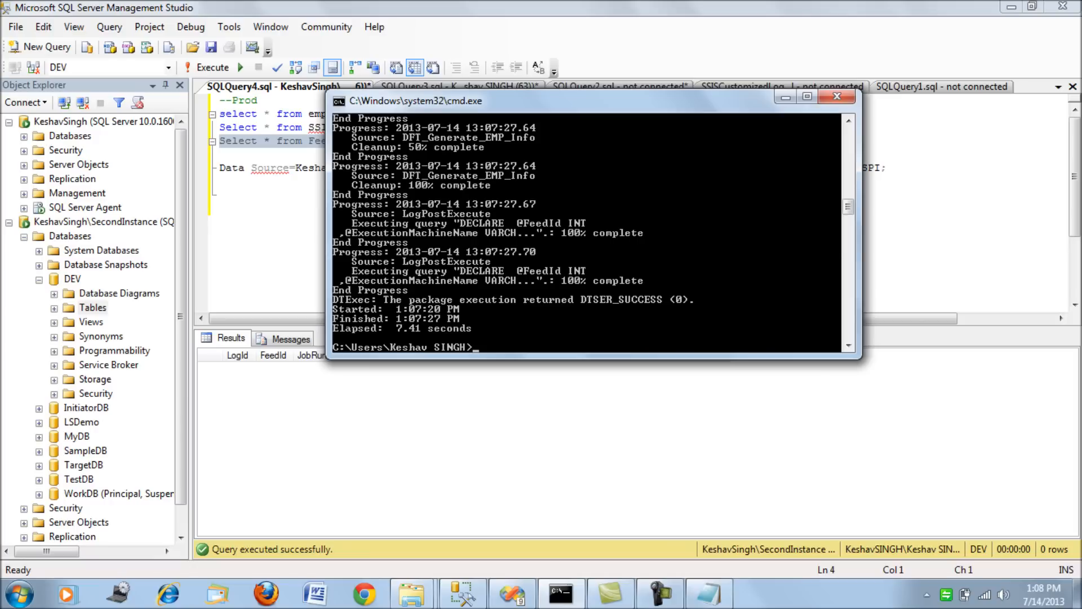
key(Up)
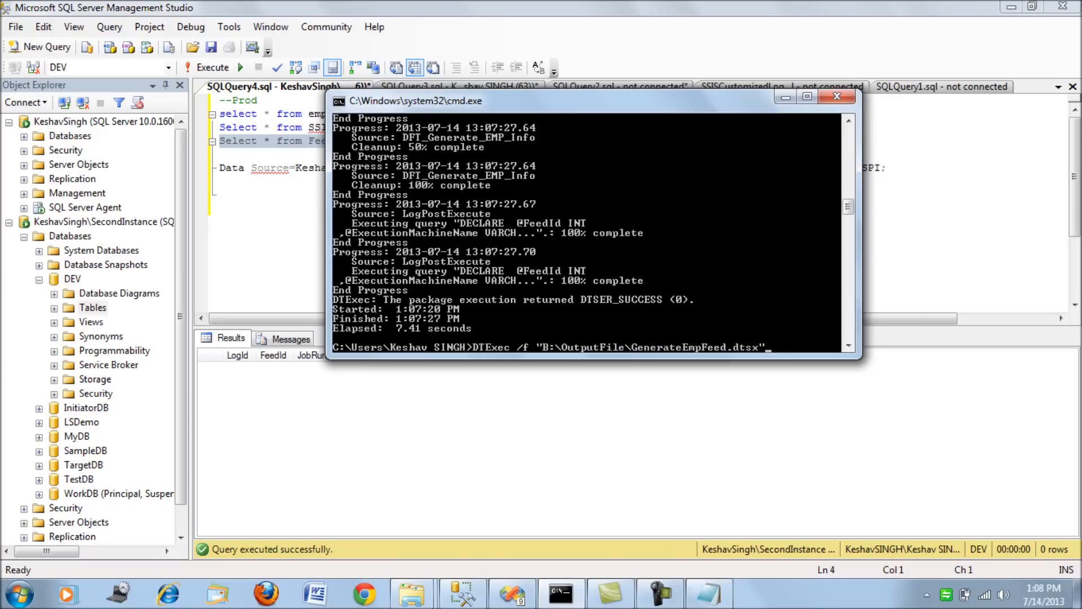
key(Up)
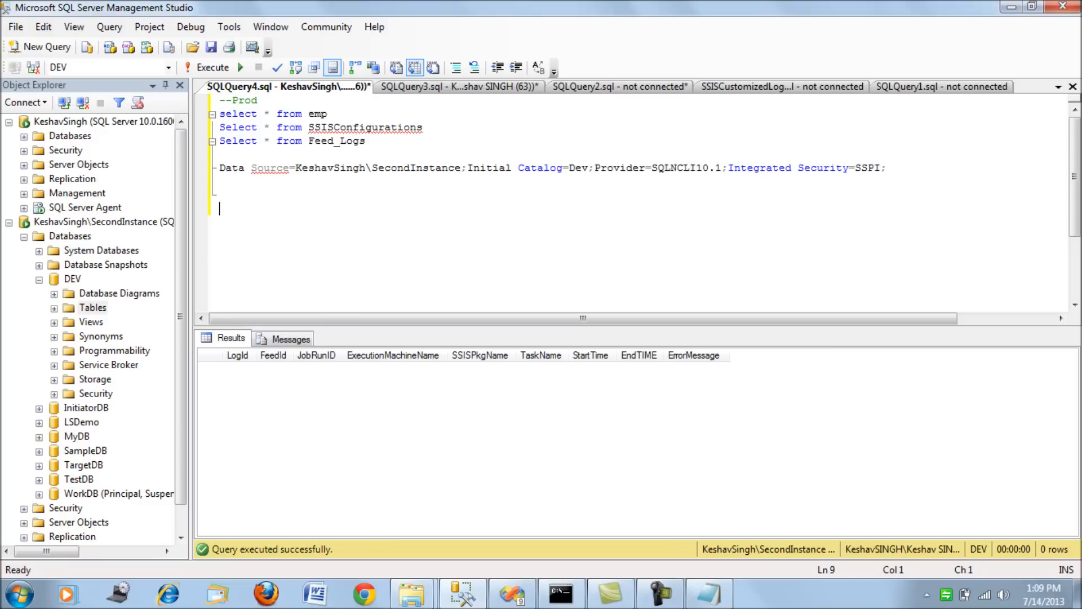
Highlight the SecondInstance connection string in the Prod query to check it, and run the recalled DTExec command in the command prompt.
click(472, 167)
key(End)
key(shift+Home)
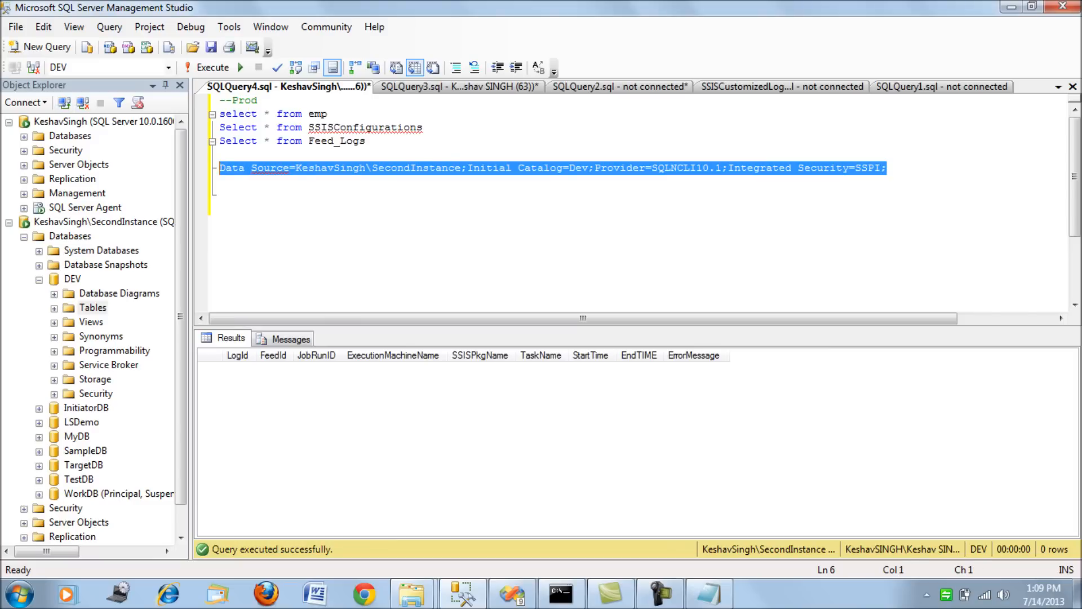
click(368, 141)
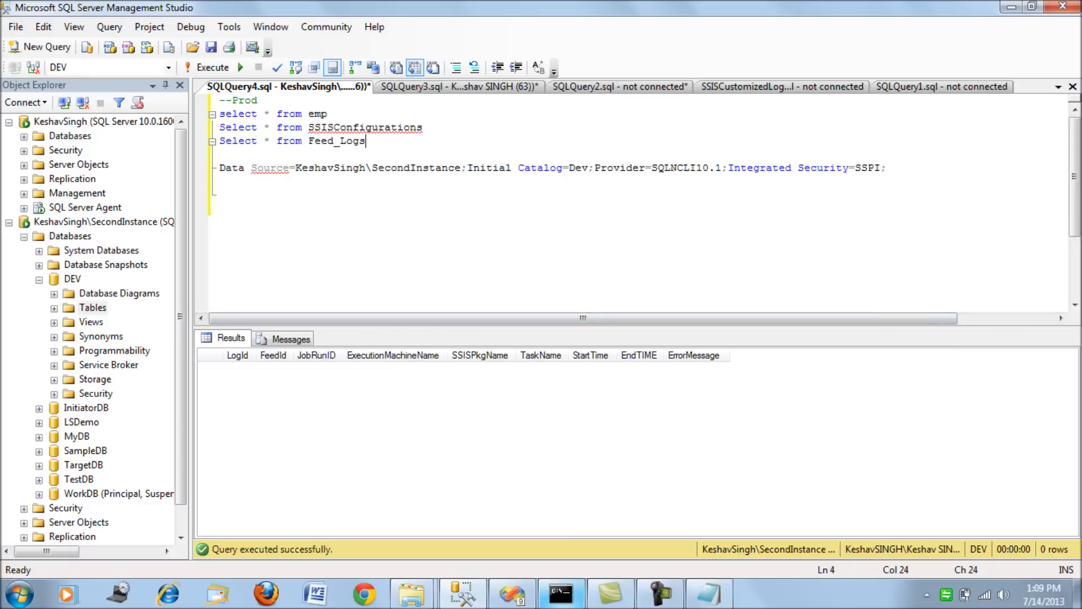
click(562, 593)
key(Return)
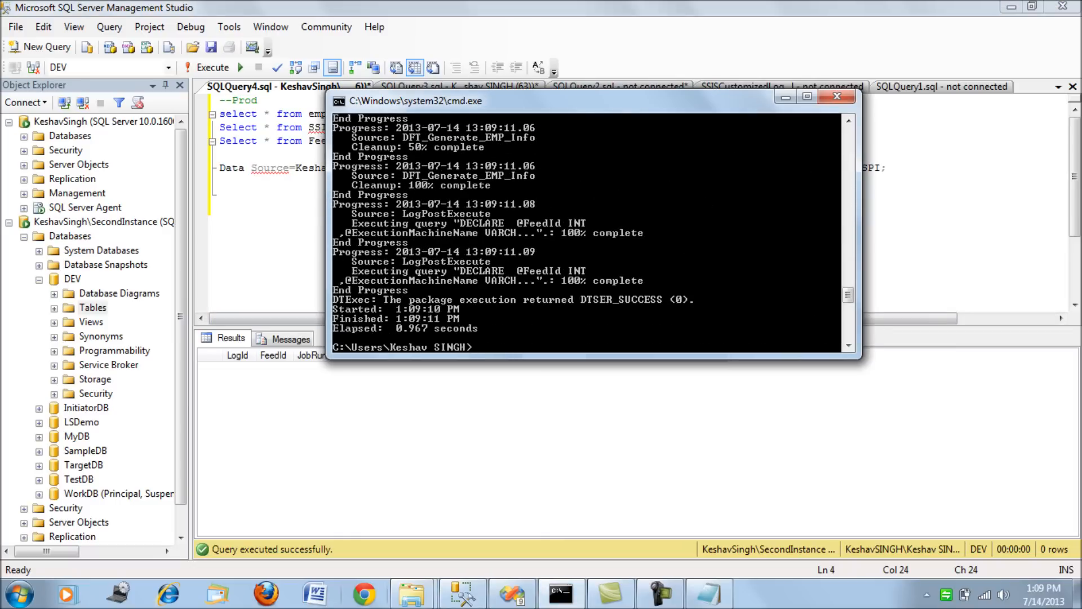
In Windows Explorer, go from the Dev folder to OutputFile\Prod and open its Emp.txt.
click(411, 593)
click(304, 507)
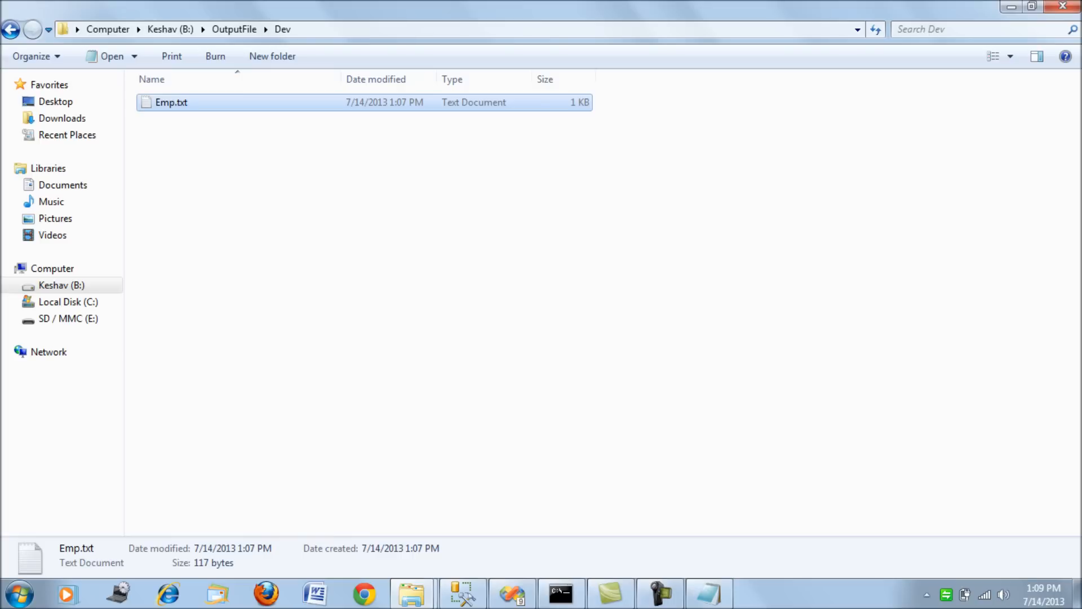
key(BackSpace)
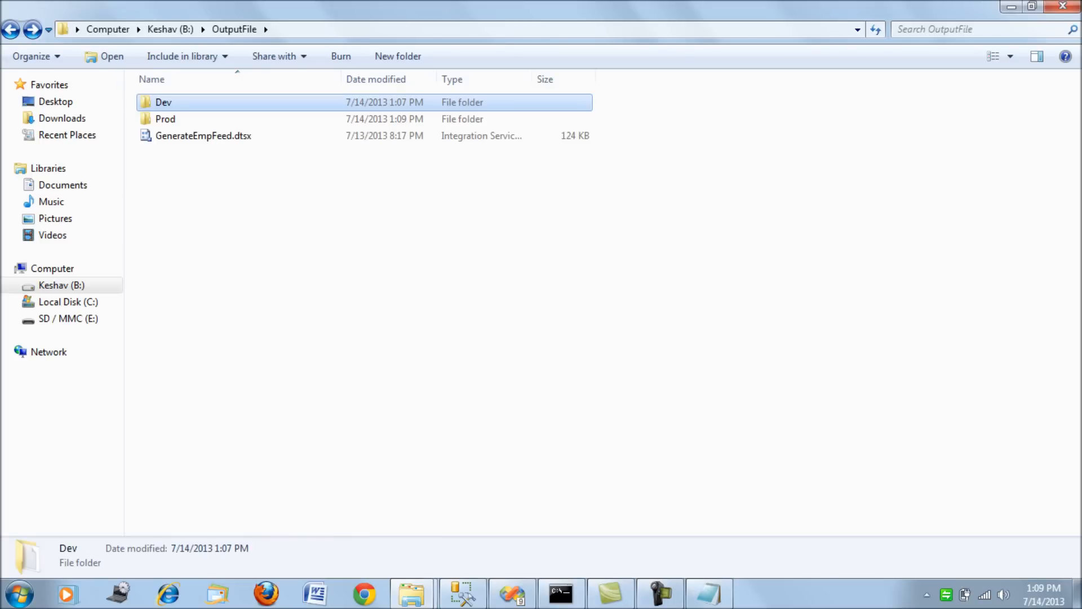
key(Down)
key(Return)
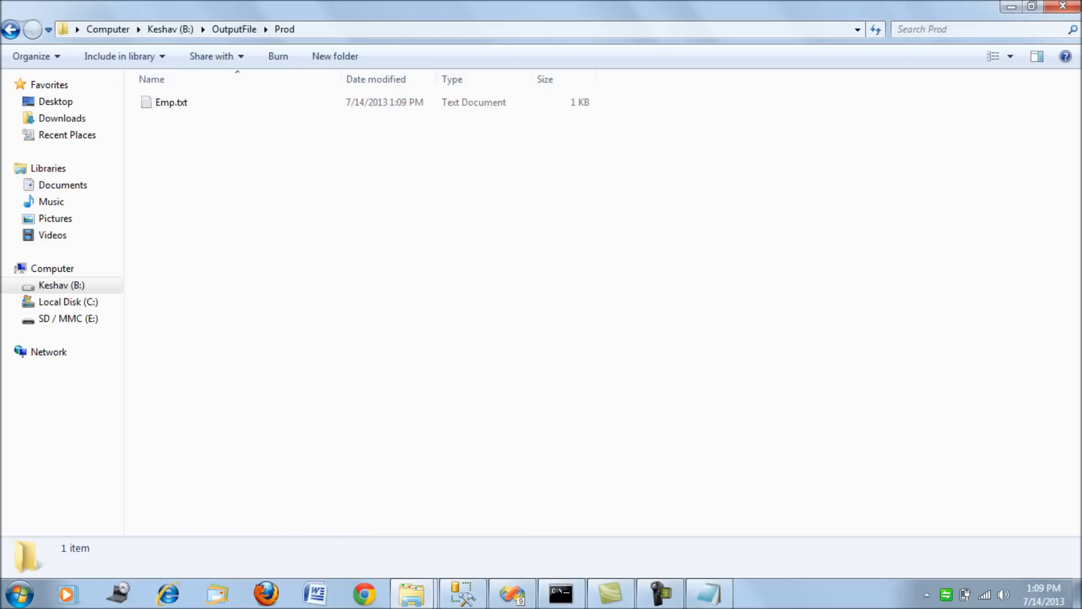
key(Down)
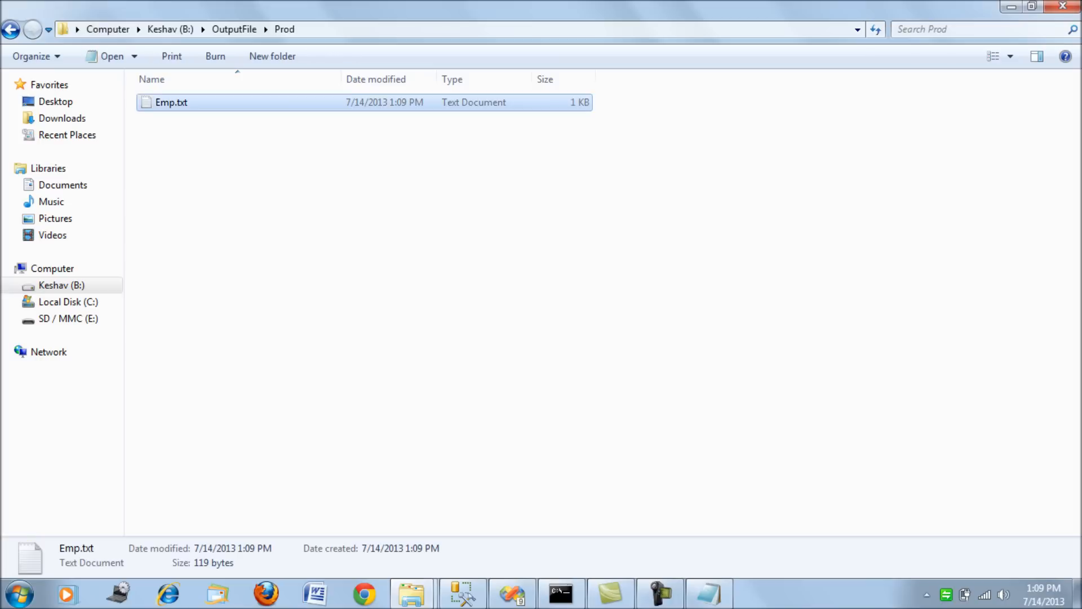
key(Return)
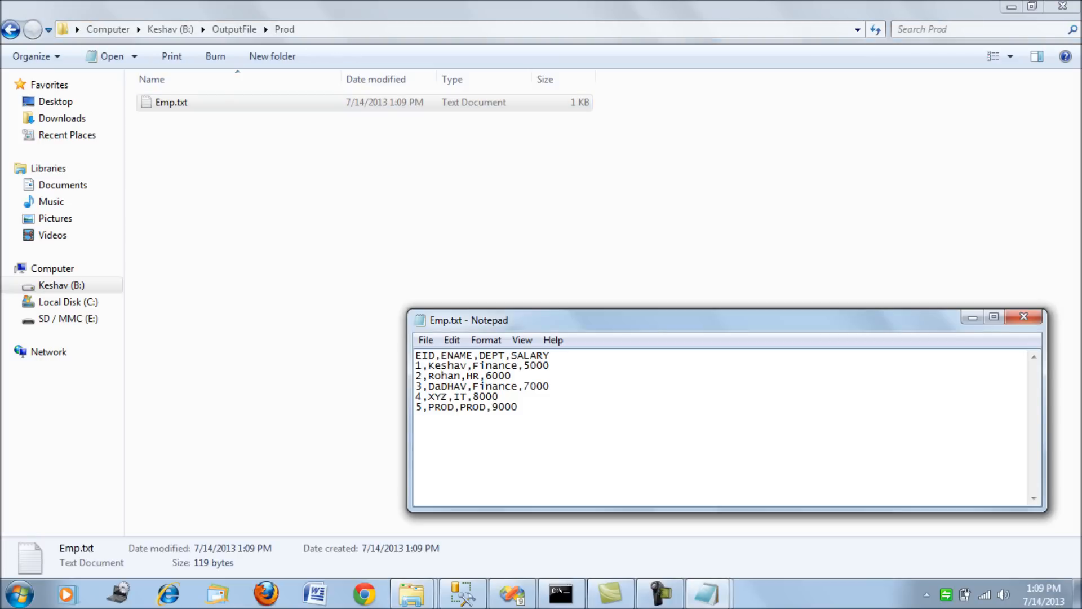
Select all the contents of the Prod Emp.txt to examine the exported employee rows.
key(ctrl+End)
key(shift+Up)
key(shift+Up)
key(shift+Up)
key(shift+Up)
key(shift+Up)
key(shift+Home)
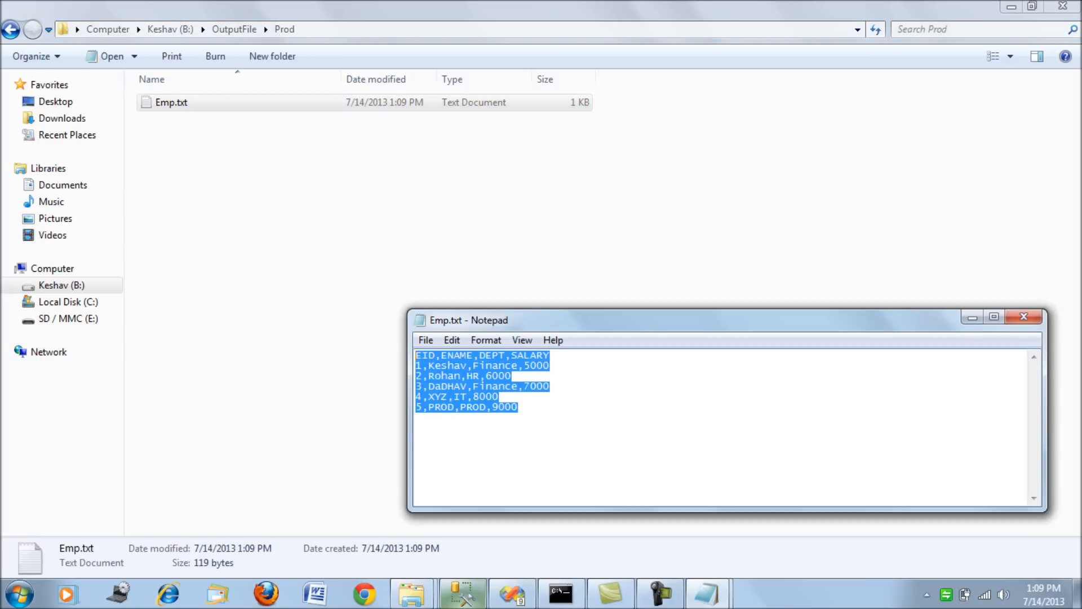
Run only the emp select statement in the Prod query in Management Studio to compare its rows with the exported file.
click(463, 593)
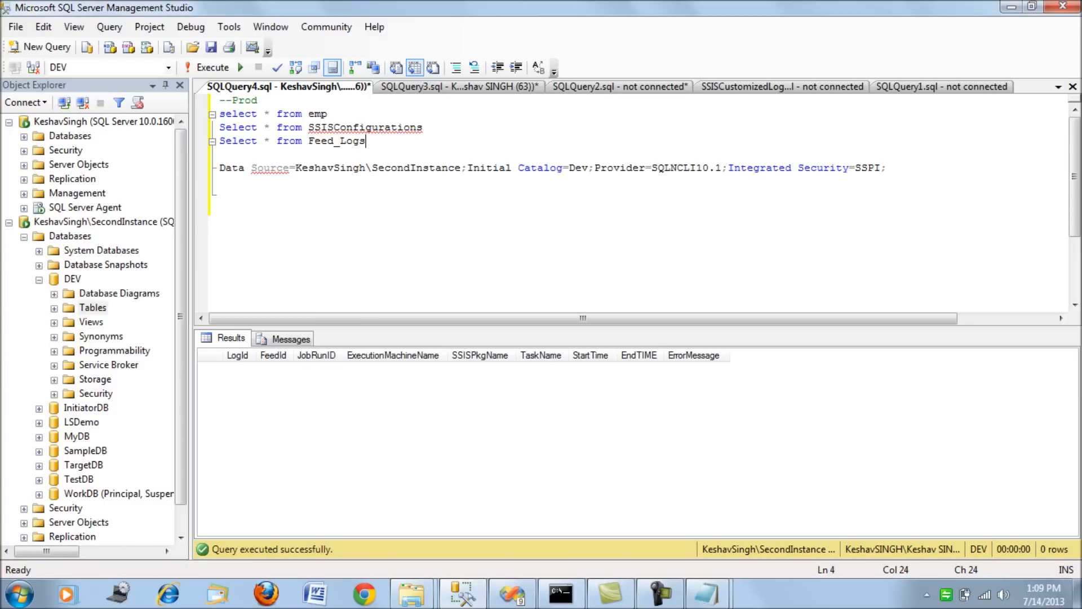
key(Up)
key(Up)
key(shift+Home)
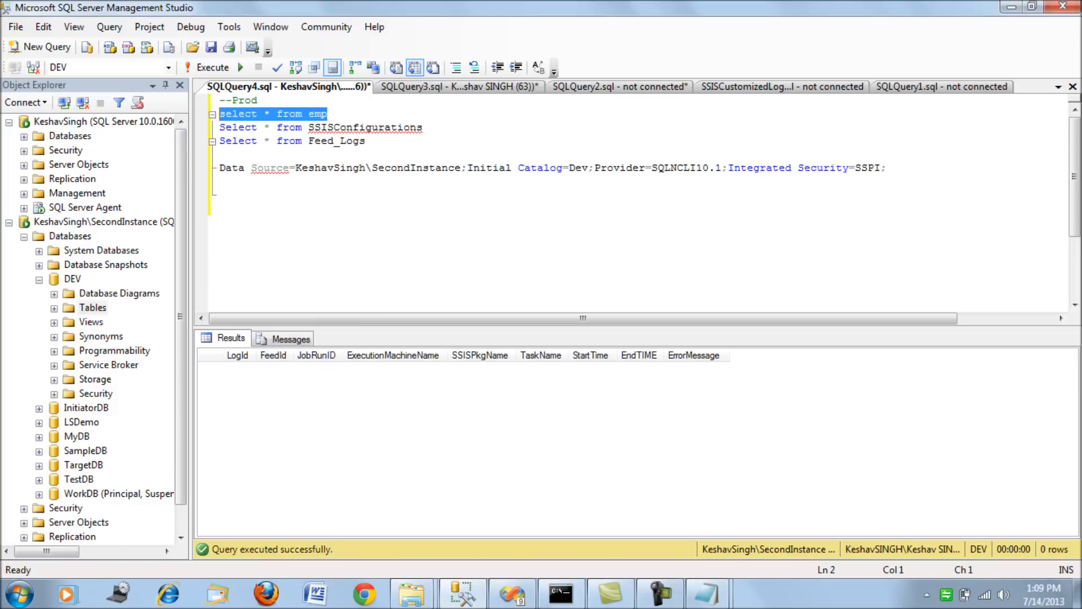
key(F5)
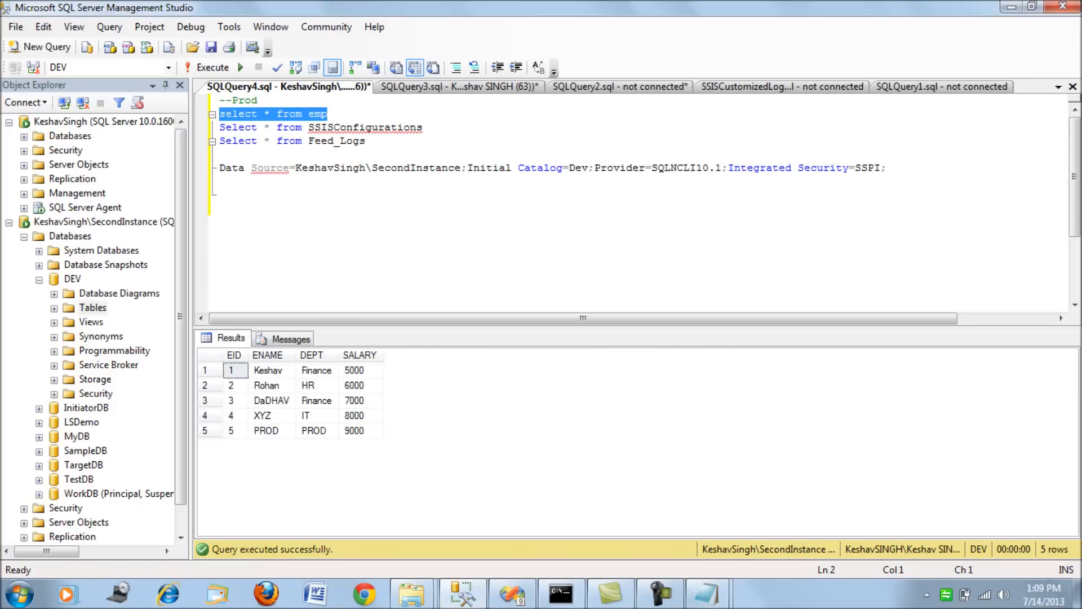
Run only the Feed_Logs select statement in the Prod query to check the logs of the DTExec run.
click(366, 141)
key(shift+Home)
key(F5)
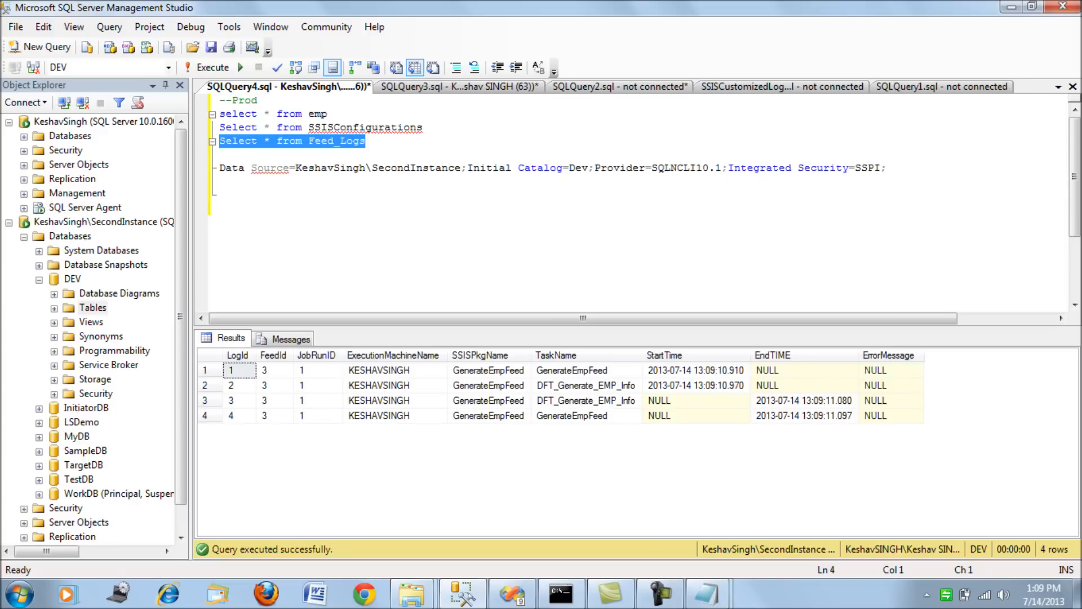
Run only the SSISConfigurations select statement in the Prod query to review the configured output folder and connection.
click(424, 128)
key(shift+Home)
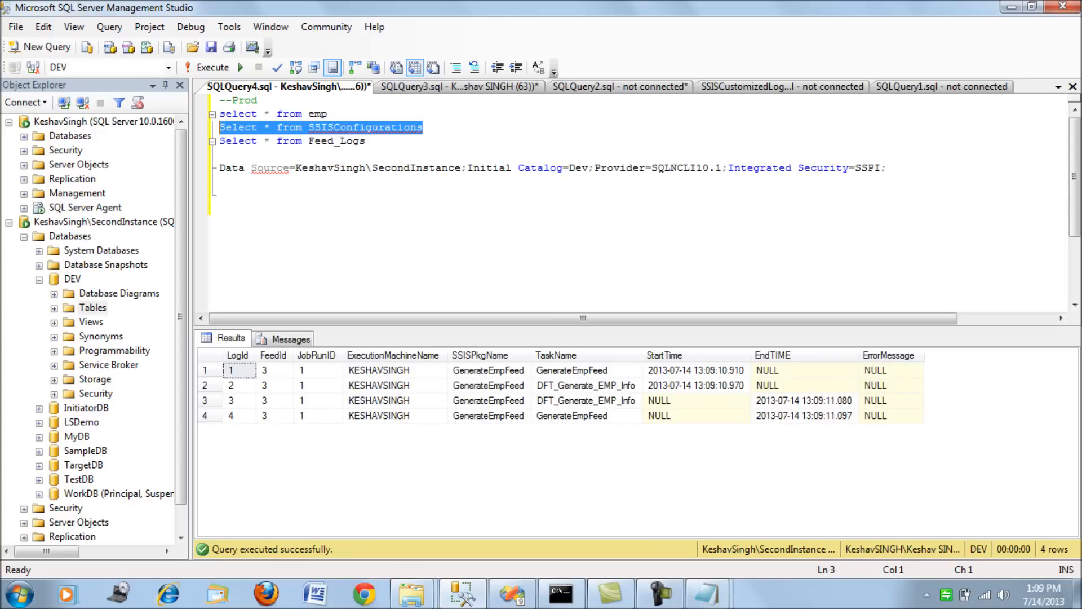
key(F5)
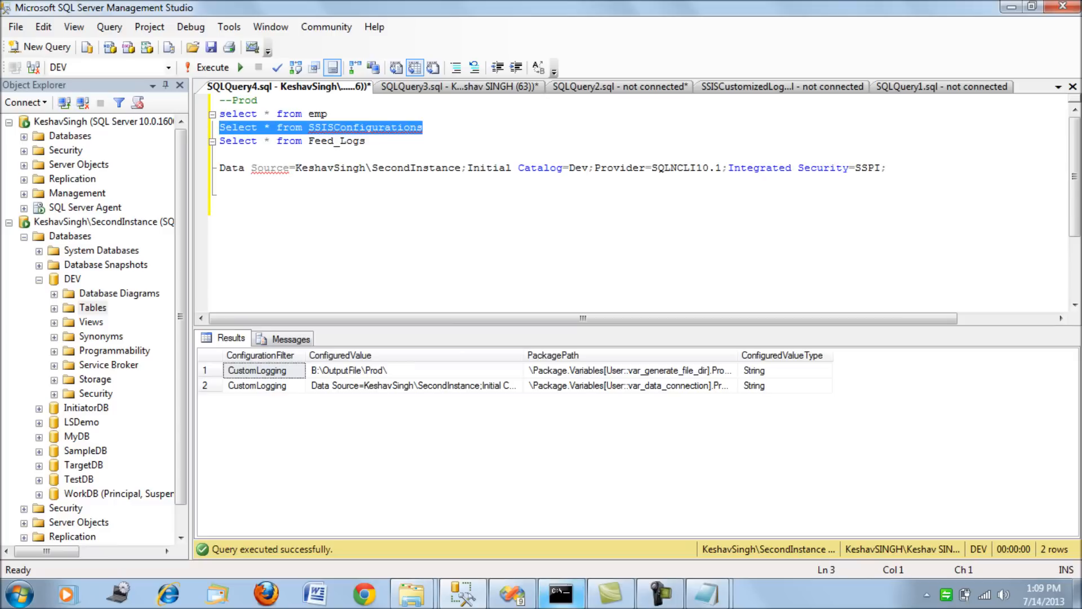
Review the command prompt output back to the DTExec command and its /SET override of the configuration server.
click(561, 594)
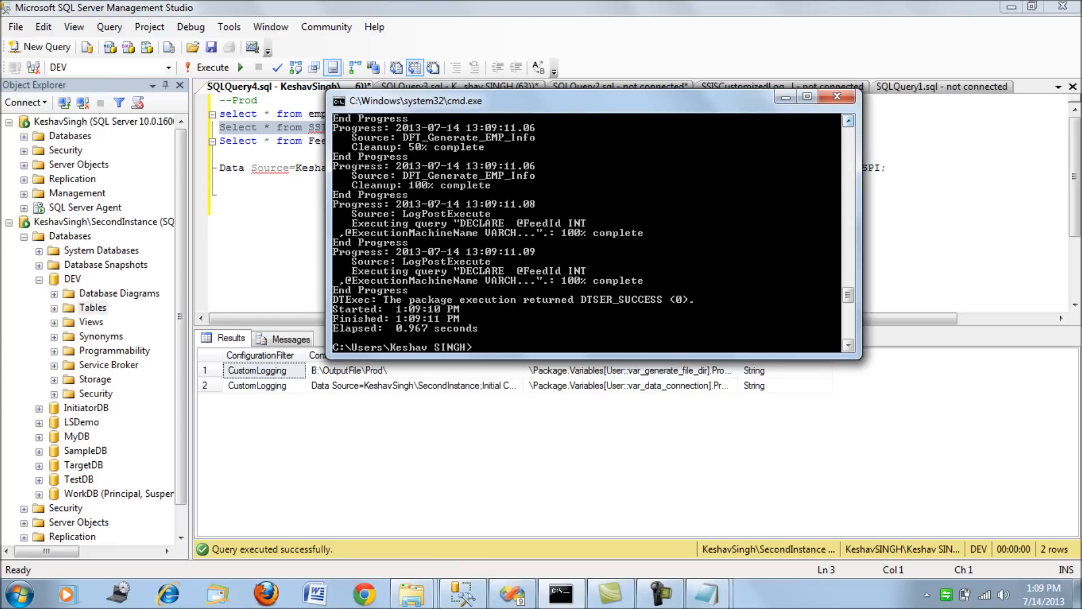
scroll(586, 232, up, 5)
scroll(586, 232, up, 6)
scroll(586, 233, up, 6)
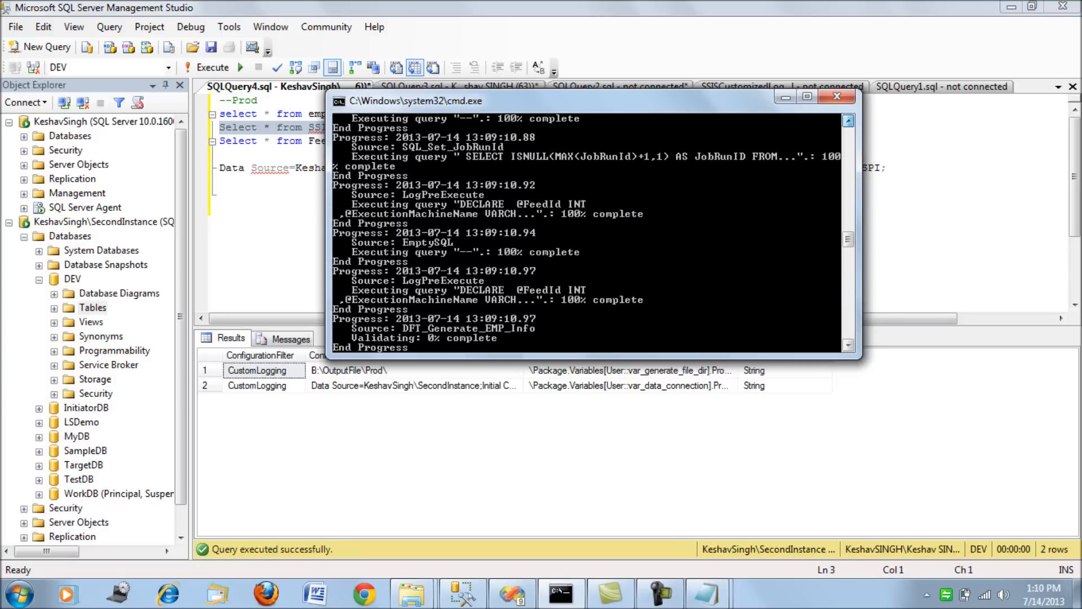
scroll(586, 232, up, 8)
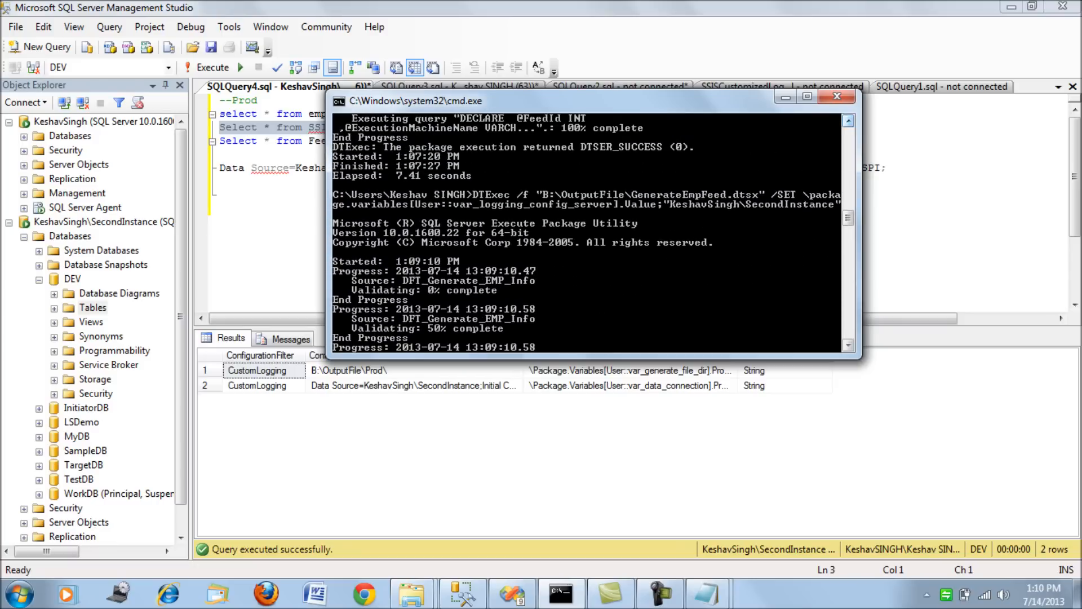